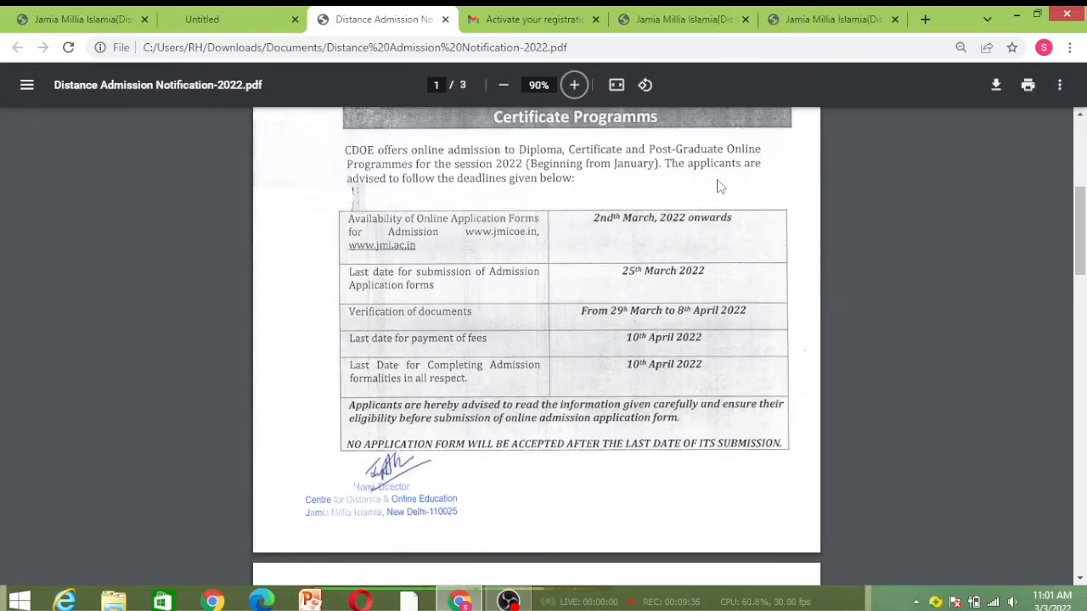
Leave the admission notification PDF and switch back to the JMI admission portal tab
{"action": "left_click", "coordinate": [800, 12]}
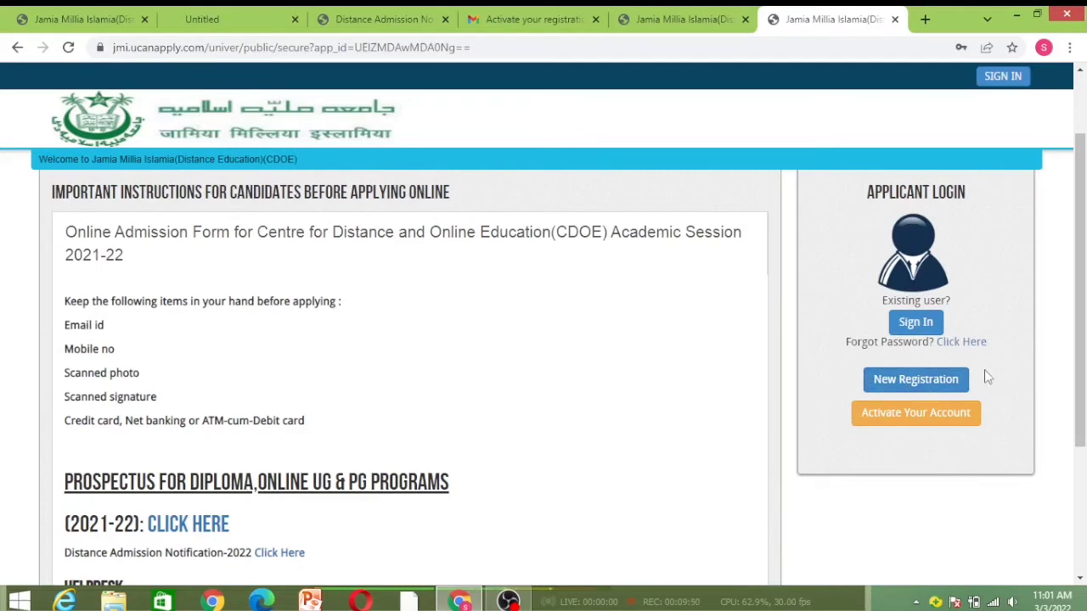
{"action": "left_click", "coordinate": [939, 385]}
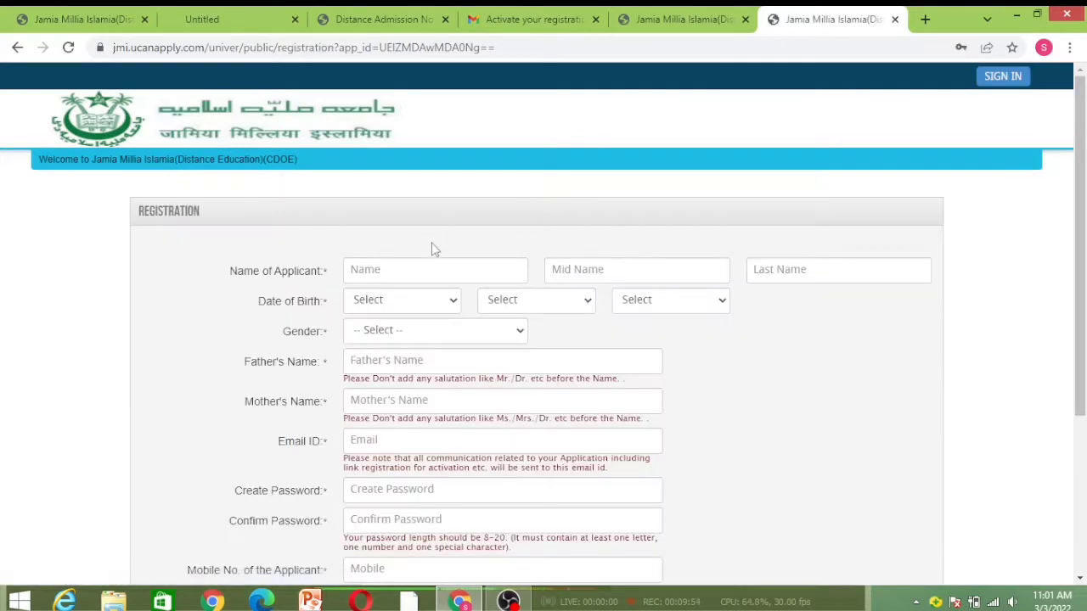
{"action": "left_click", "coordinate": [18, 48]}
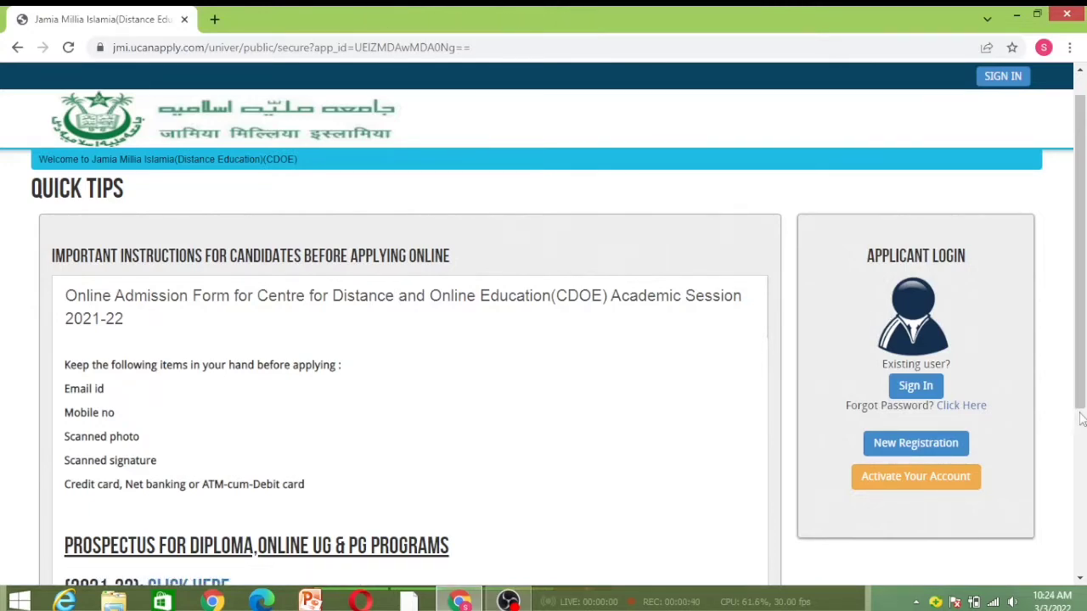
Open the Distance Admission Notification-2022 document linked at the bottom of the portal page
{"action": "scroll", "coordinate": [1081, 418], "scroll_direction": "down", "scroll_amount": 4}
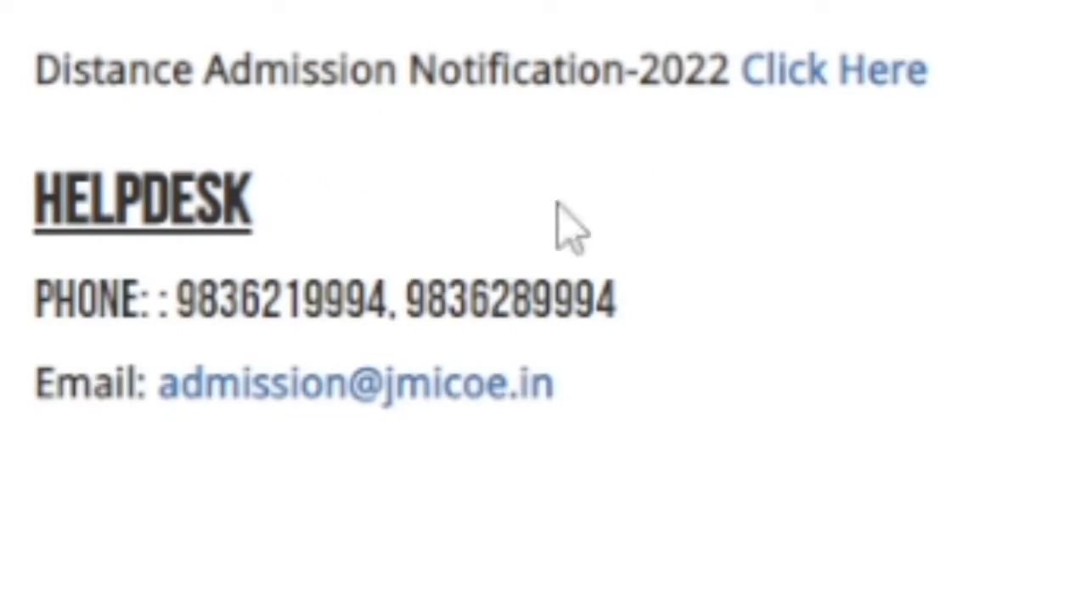
{"action": "left_click", "coordinate": [874, 75]}
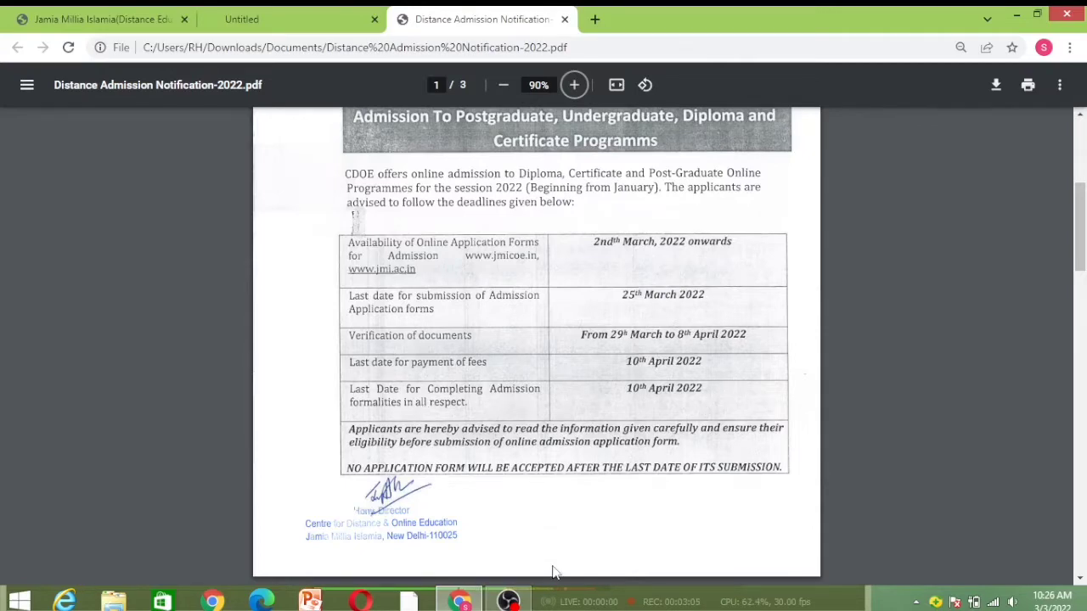
Scroll through the CDOE programmes and fees table on page 2, then return to the portal tab
{"action": "scroll", "coordinate": [552, 571], "scroll_direction": "down", "scroll_amount": 5}
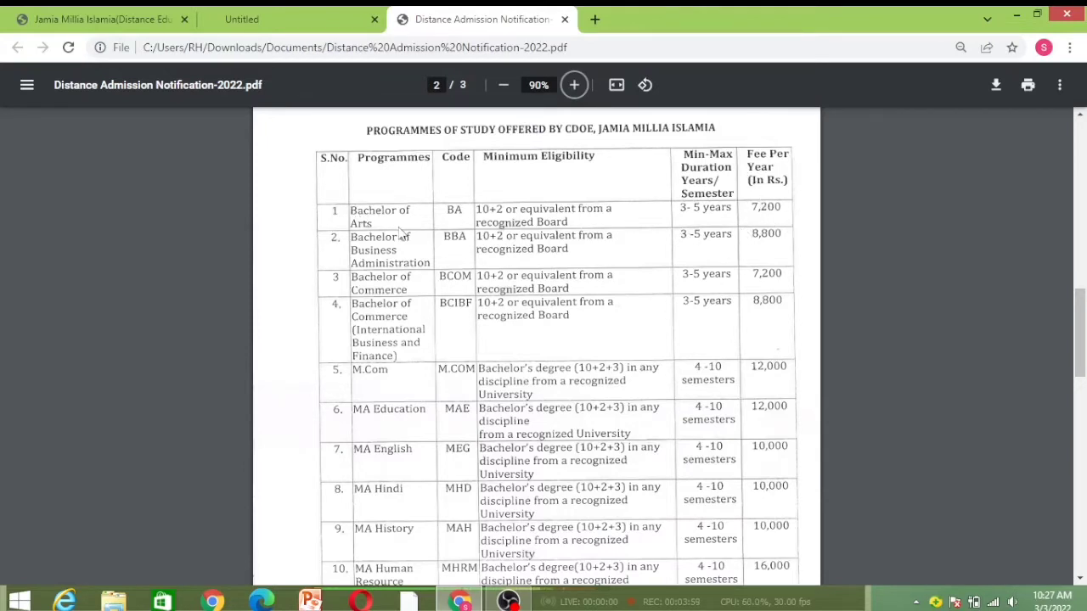
{"action": "left_click", "coordinate": [1080, 579]}
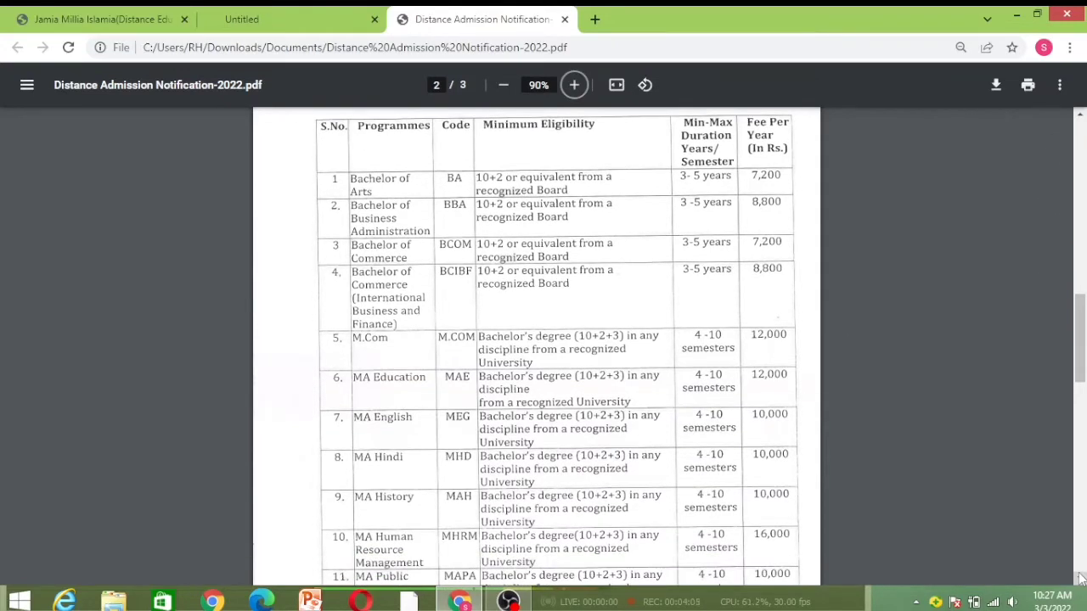
{"action": "left_click", "coordinate": [1079, 579]}
{"action": "left_click", "coordinate": [1080, 579]}
{"action": "left_click", "coordinate": [1080, 579]}
{"action": "left_click", "coordinate": [1079, 578]}
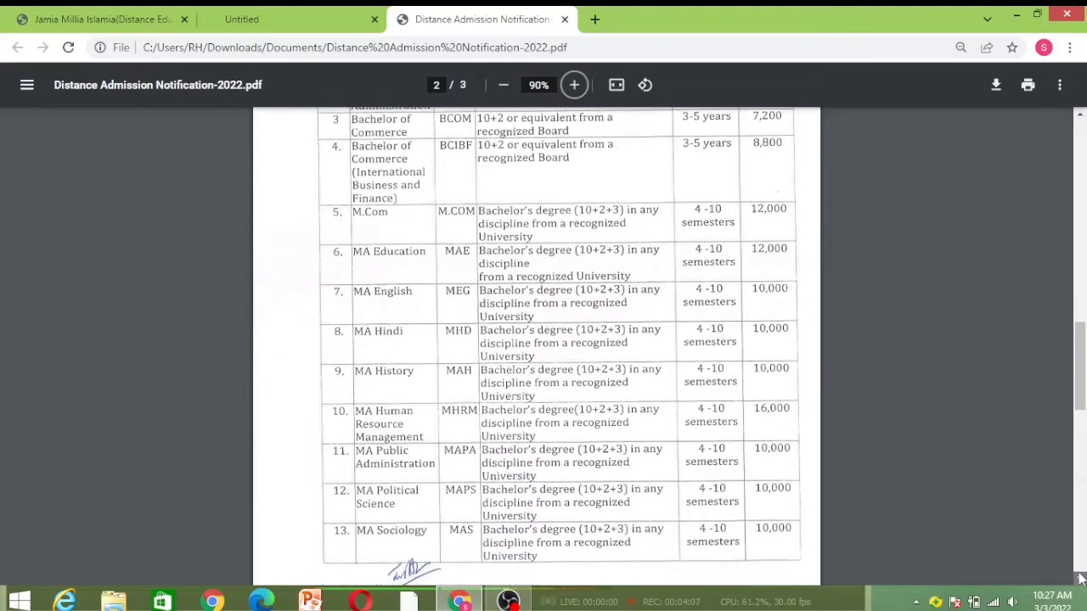
{"action": "left_click", "coordinate": [1080, 579]}
{"action": "left_click", "coordinate": [1080, 579]}
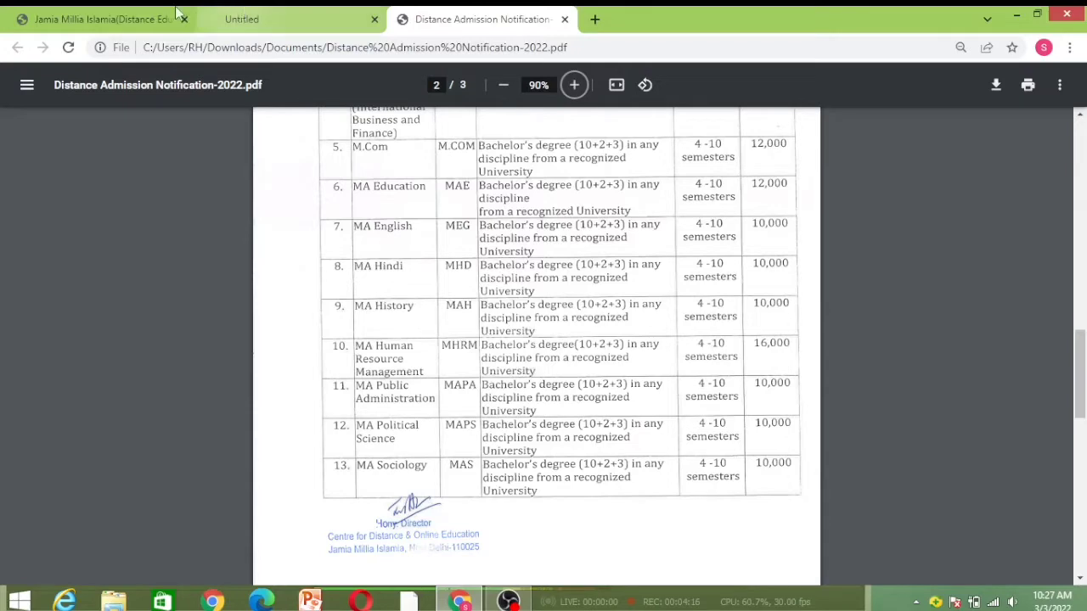
{"action": "left_click", "coordinate": [102, 19]}
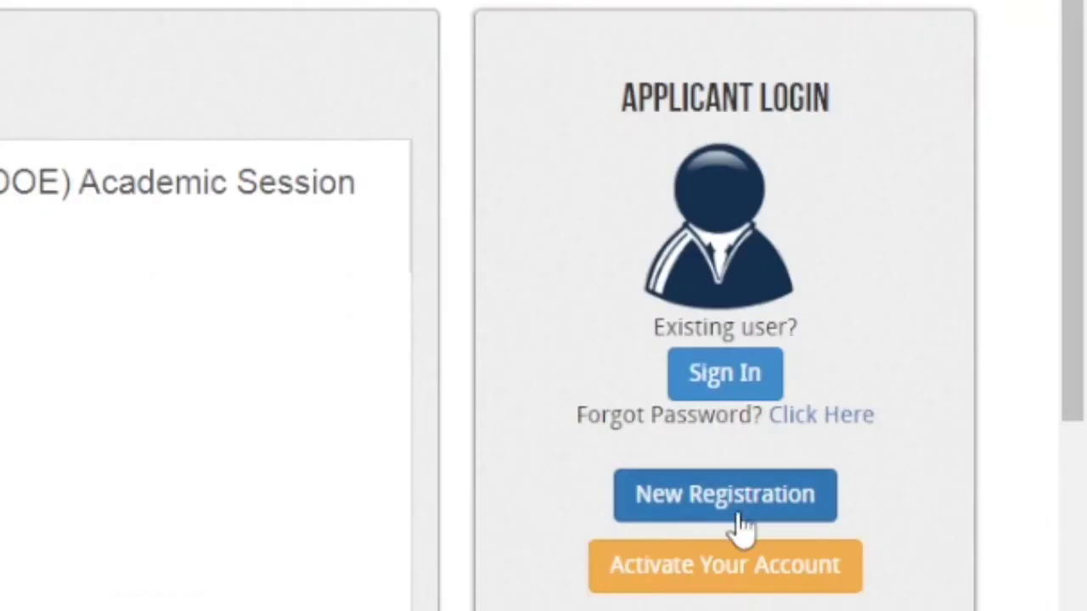
Start a new registration with the applicant's first name, birth day 05 and gender MALE
{"action": "left_click", "coordinate": [920, 448]}
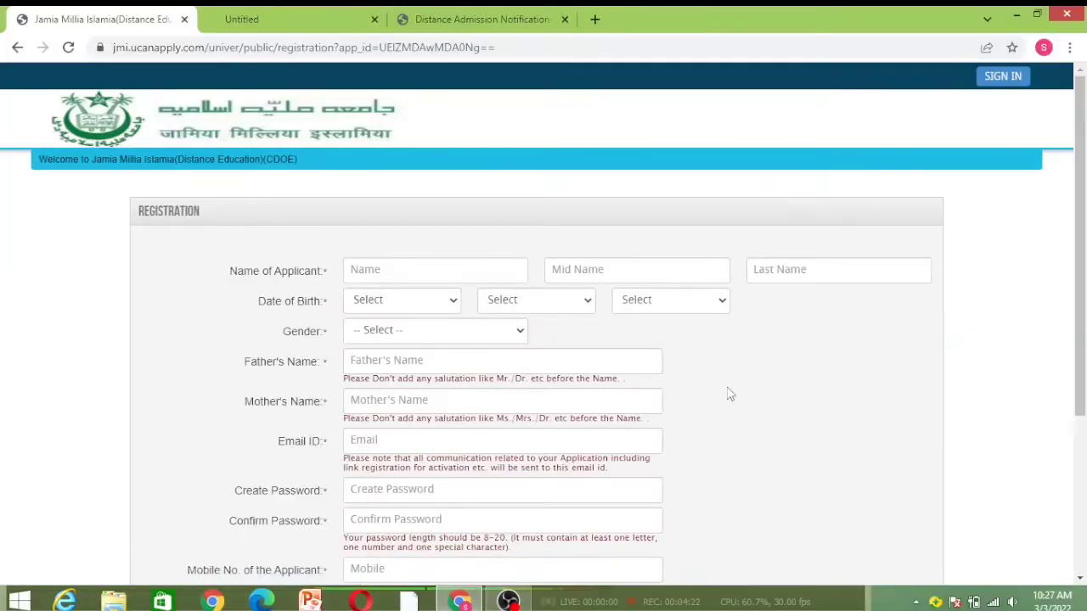
{"action": "left_click", "coordinate": [396, 269]}
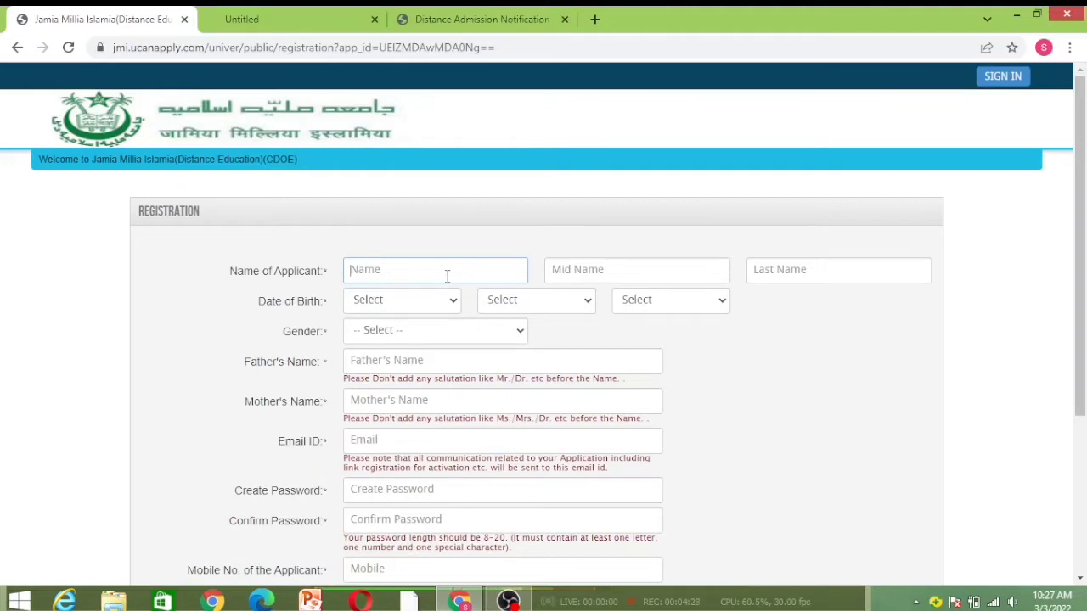
{"action": "type", "text": "sahil"}
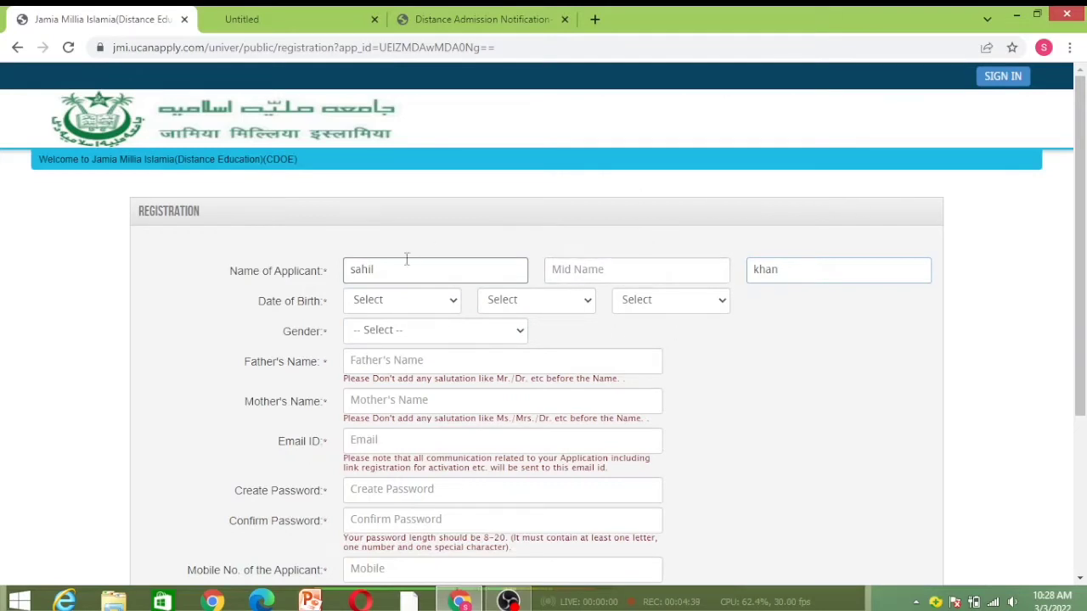
{"action": "left_click", "coordinate": [403, 301]}
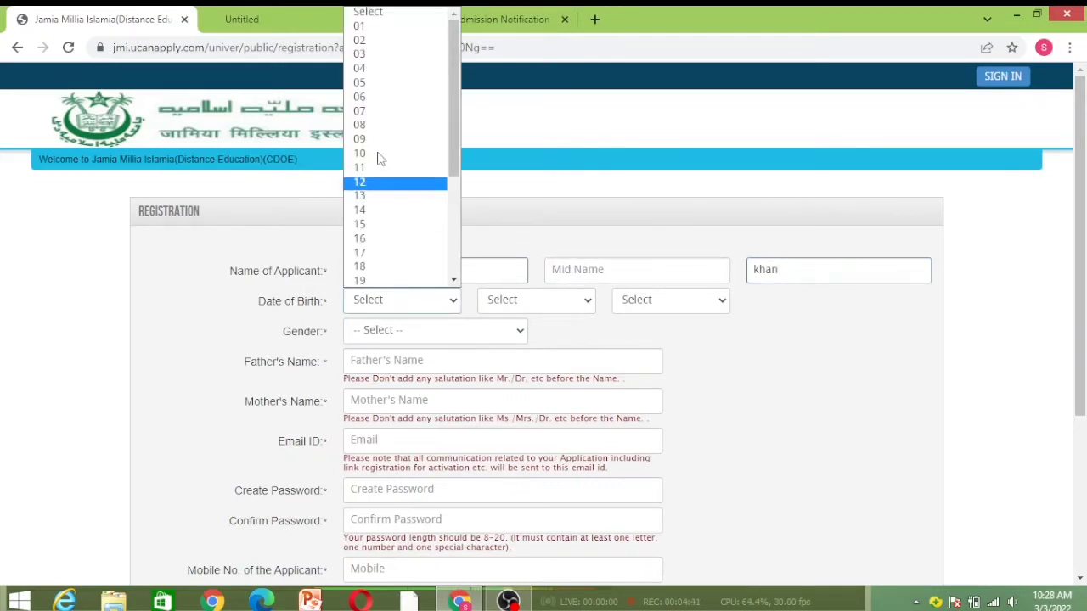
{"action": "left_click", "coordinate": [386, 83]}
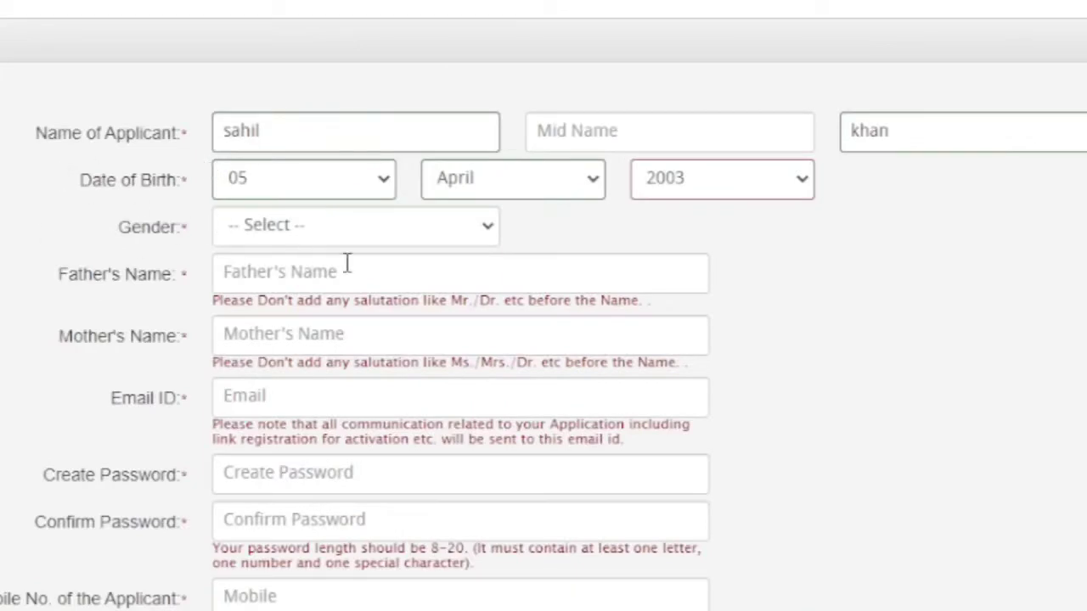
{"action": "left_click", "coordinate": [403, 226]}
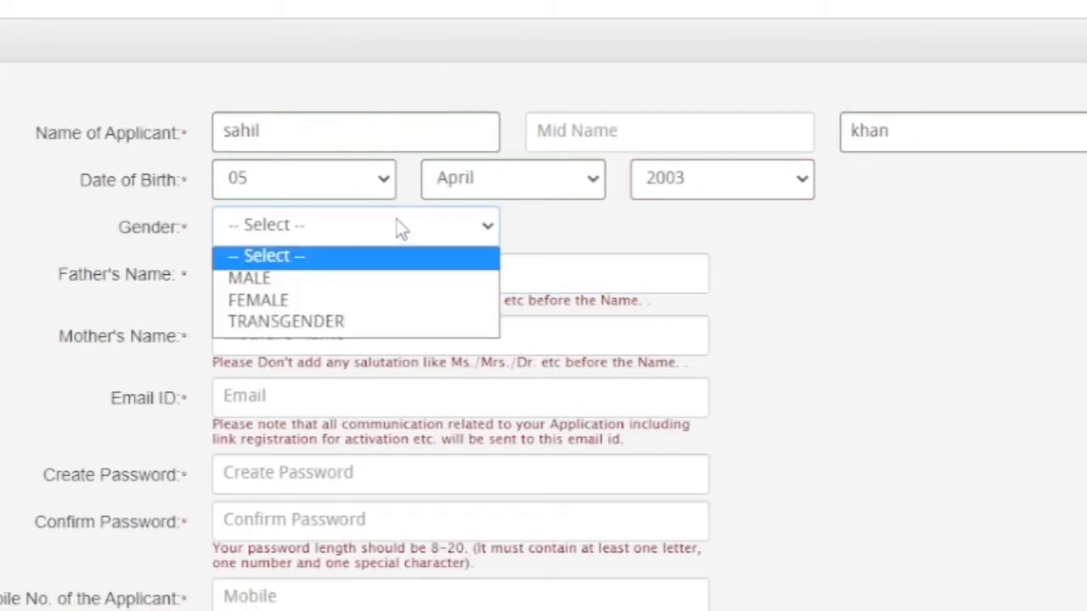
{"action": "left_click", "coordinate": [312, 280]}
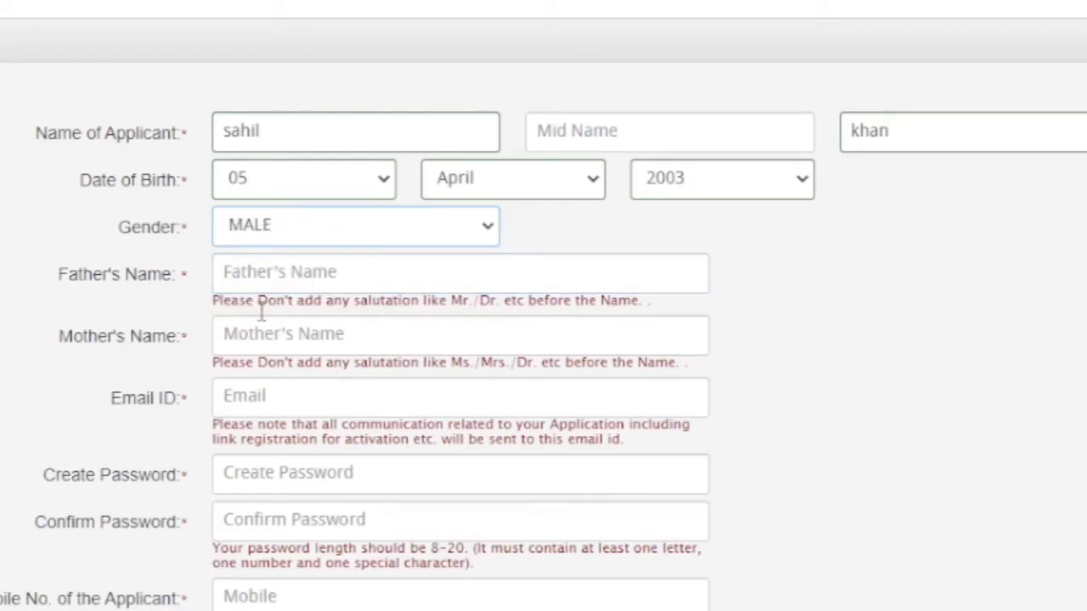
Fill in the father's and mother's names and the applicant's e-mail address
{"action": "left_click", "coordinate": [264, 276]}
{"action": "left_click", "coordinate": [259, 338]}
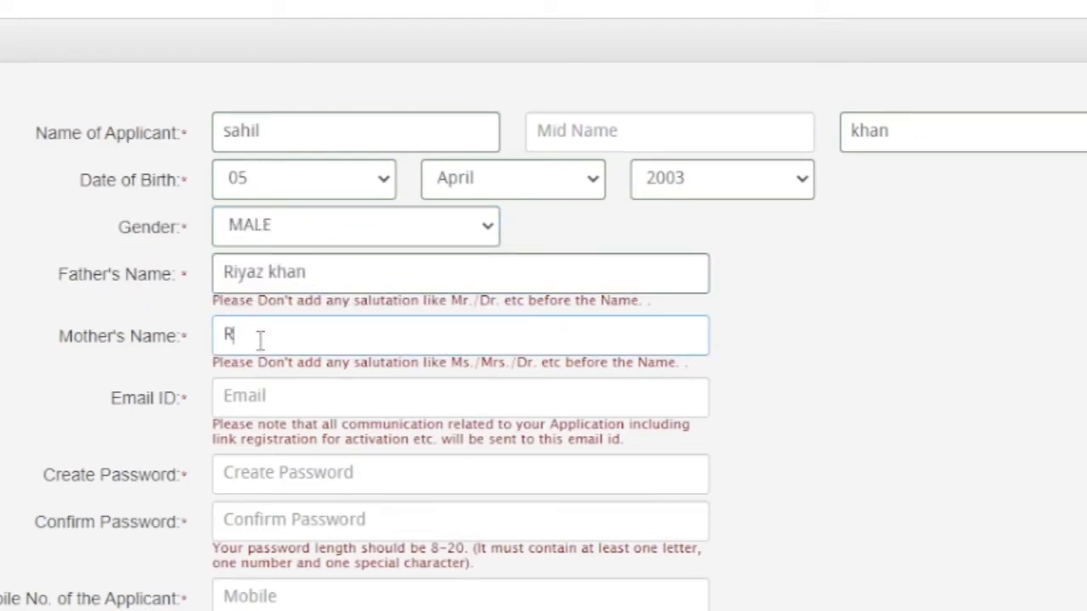
{"action": "left_click", "coordinate": [323, 412]}
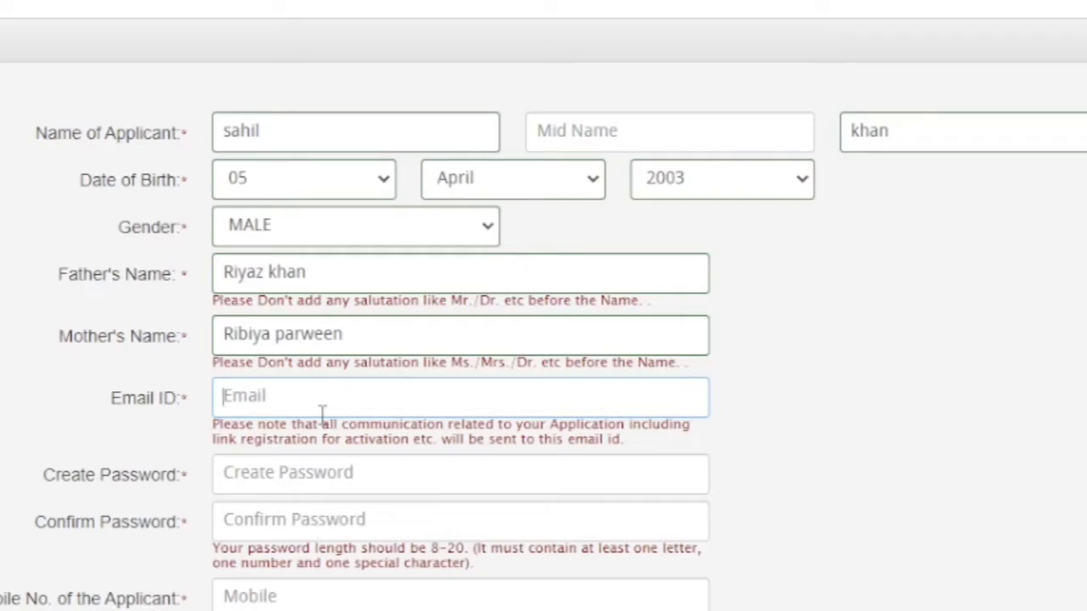
{"action": "key", "text": "Tab"}
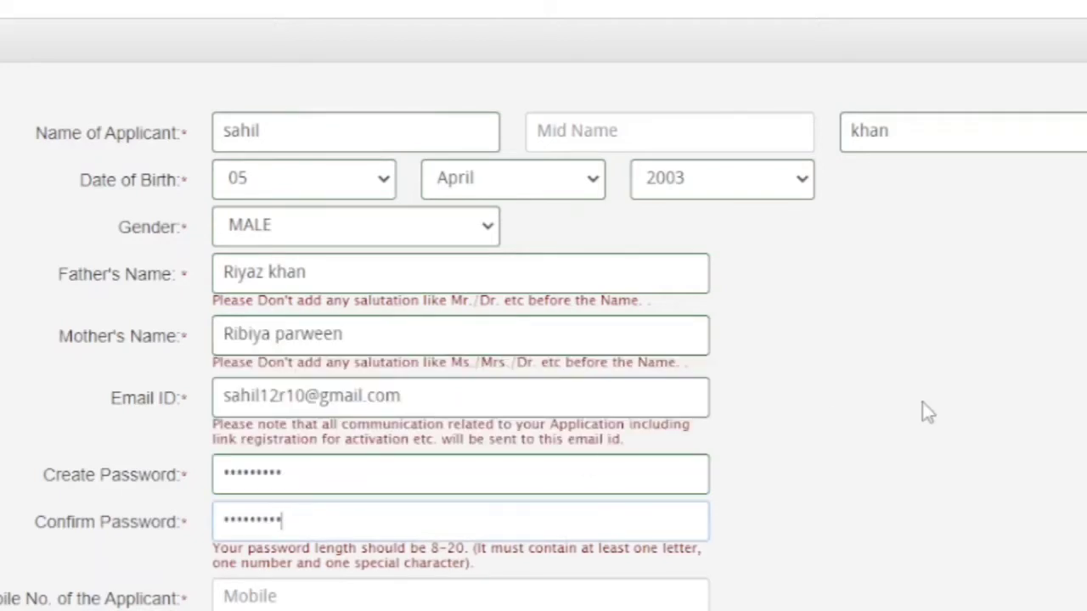
Enter the captcha text and submit the registration with Sign up for review
{"action": "scroll", "coordinate": [544, 305], "scroll_direction": "down", "scroll_amount": 3}
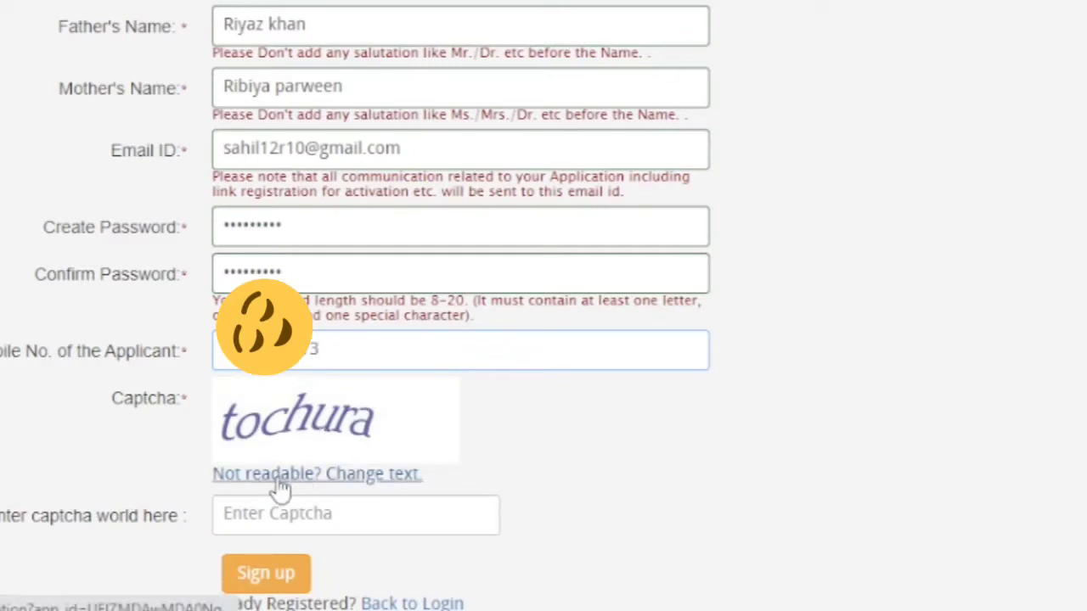
{"action": "left_click", "coordinate": [361, 532]}
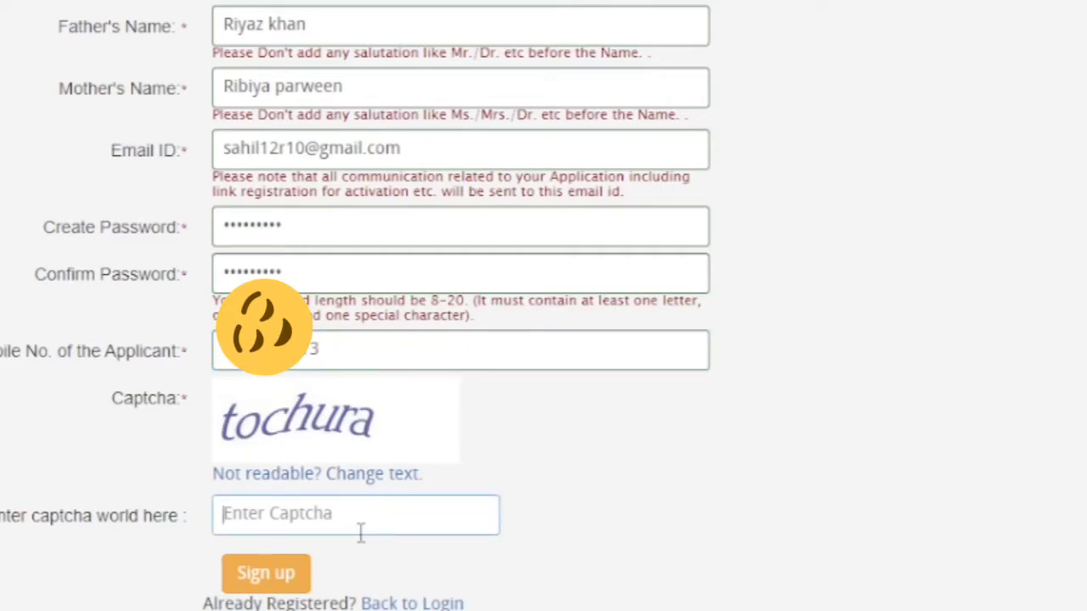
{"action": "type", "text": "tochura"}
{"action": "scroll", "coordinate": [543, 305], "scroll_direction": "down", "scroll_amount": 2}
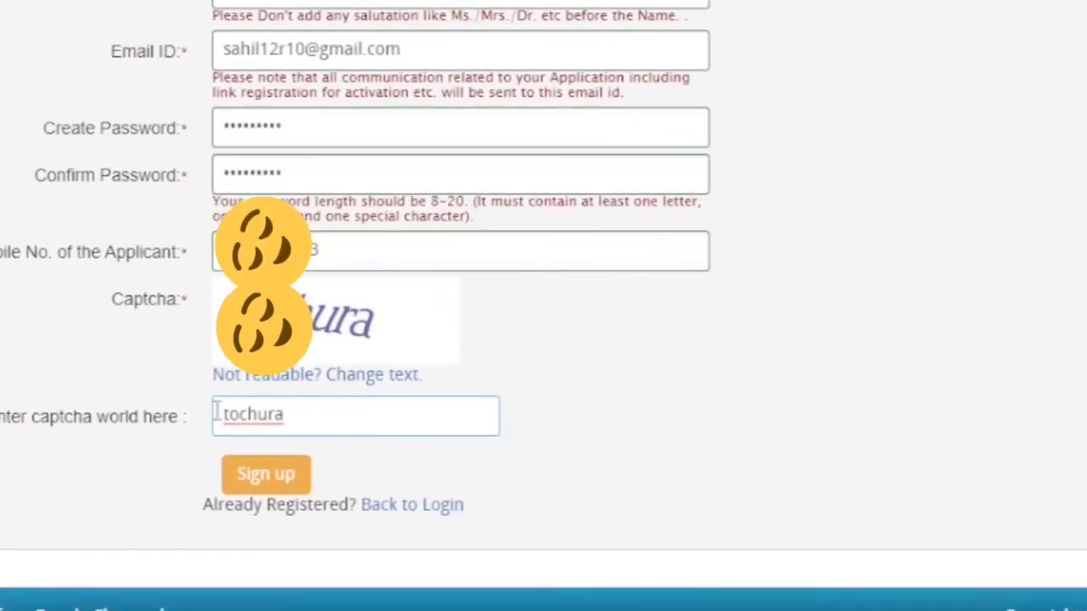
{"action": "left_click", "coordinate": [269, 477]}
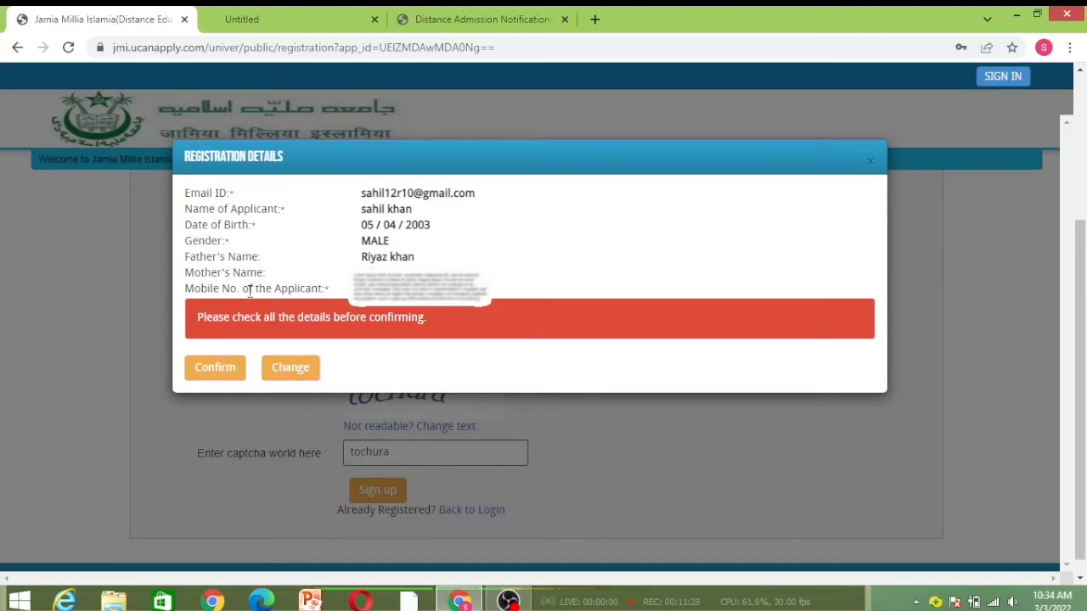
Confirm the details shown in the Registration Details dialog
{"action": "left_click", "coordinate": [214, 381]}
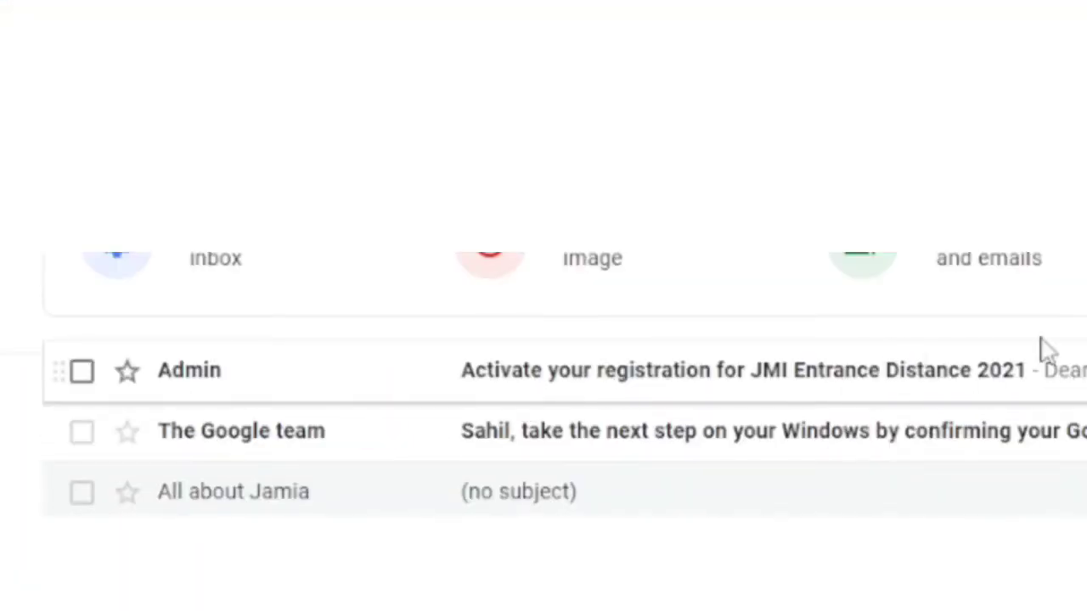
Follow the 'Click Here to Verify/Activate' link in the JMI activation e-mail
{"action": "left_click_drag", "start_coordinate": [201, 246], "coordinate": [201, 218]}
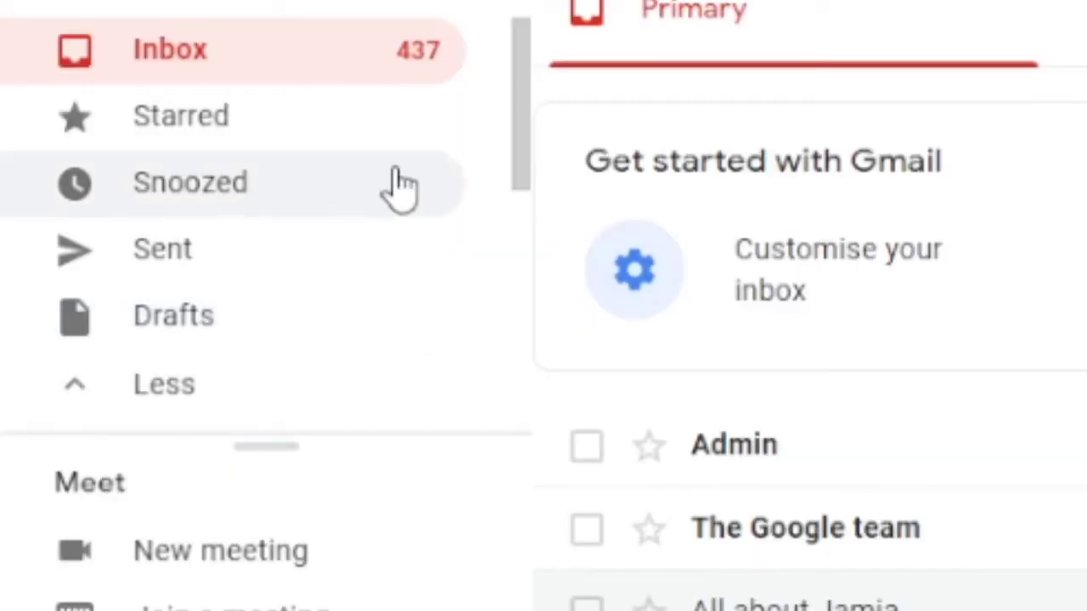
{"action": "scroll", "coordinate": [504, 225], "scroll_direction": "down", "scroll_amount": 3}
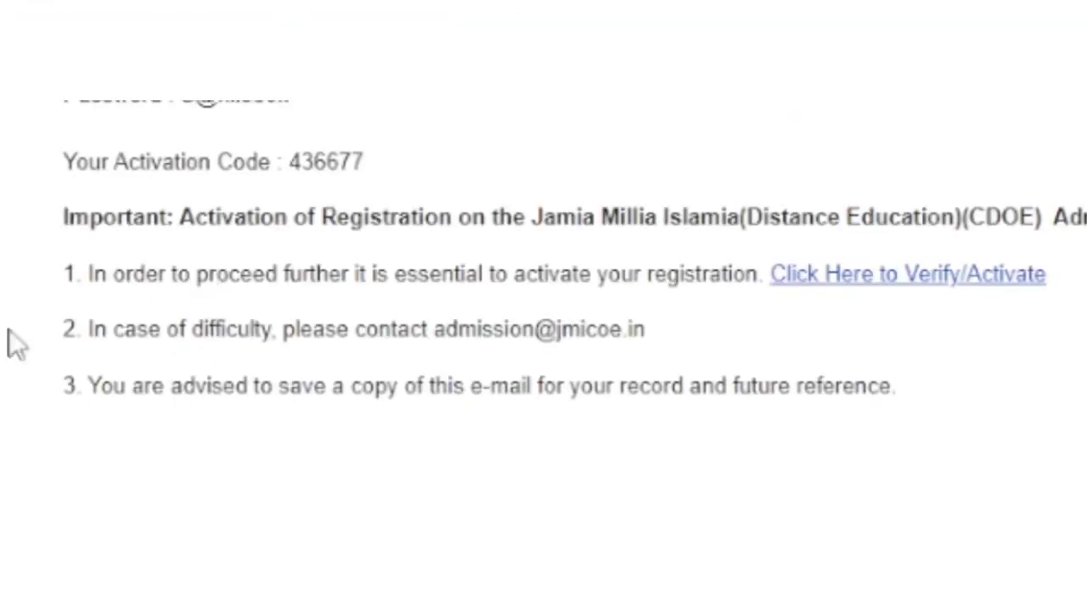
{"action": "left_click", "coordinate": [939, 275]}
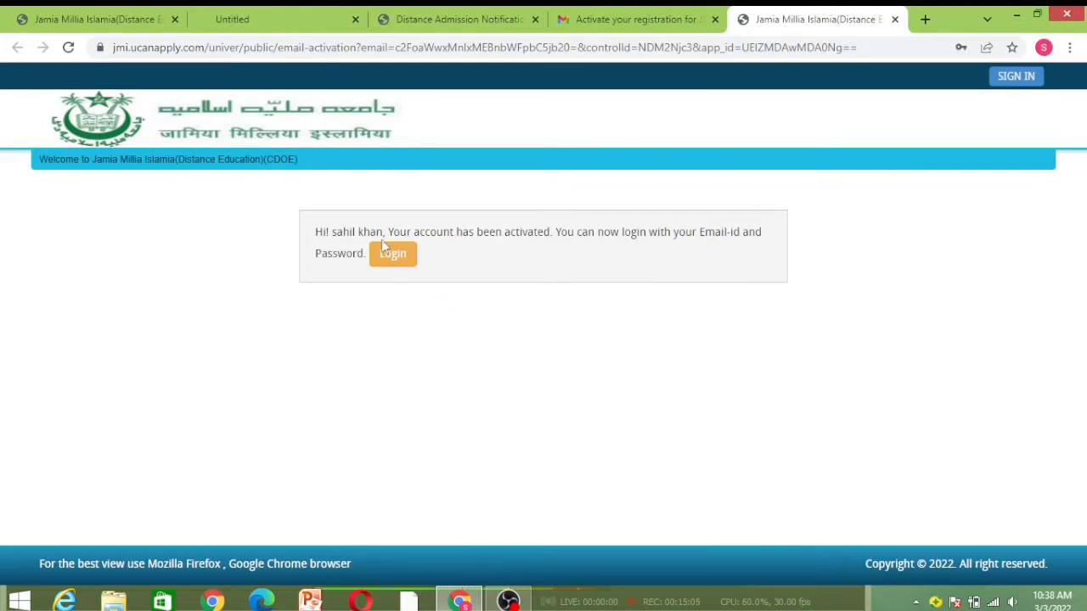
Go to the portal's Sign In form and log in with the saved e-mail and password
{"action": "left_click", "coordinate": [628, 19]}
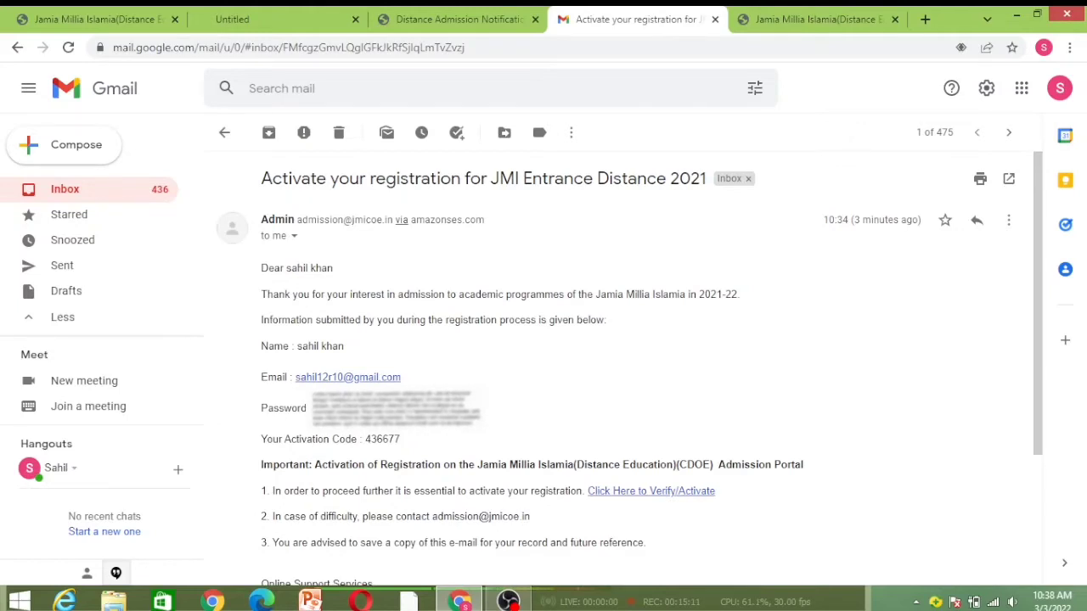
{"action": "left_click", "coordinate": [784, 30]}
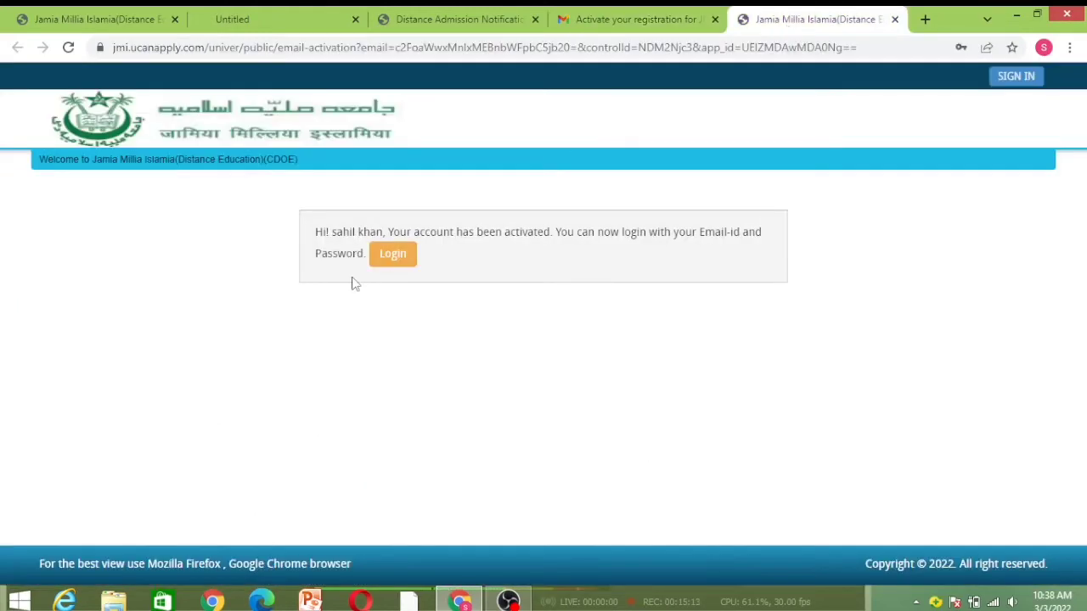
{"action": "left_click", "coordinate": [392, 254]}
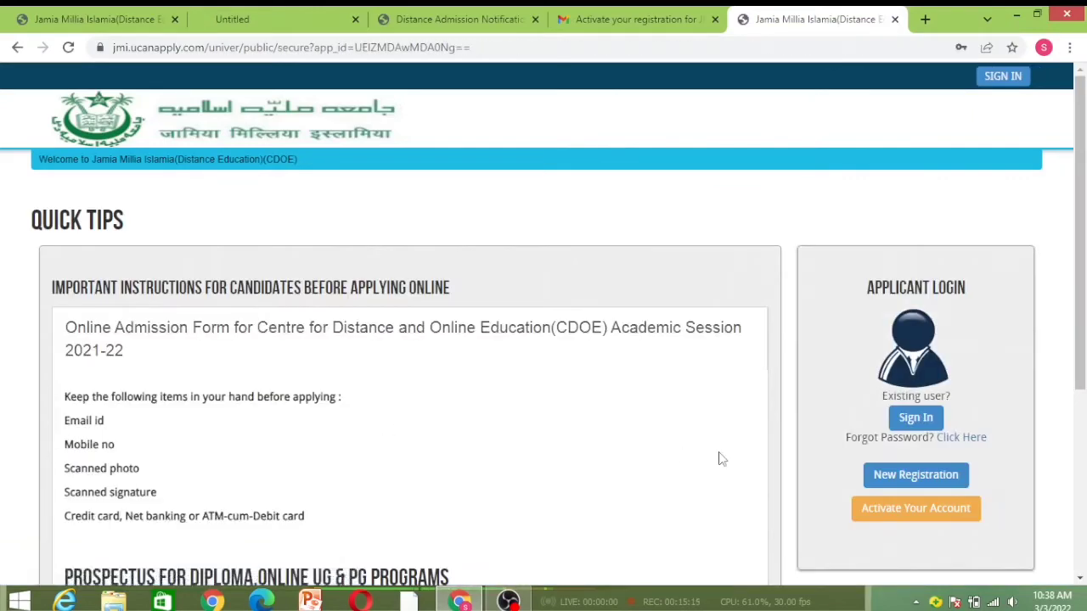
{"action": "left_click", "coordinate": [927, 417]}
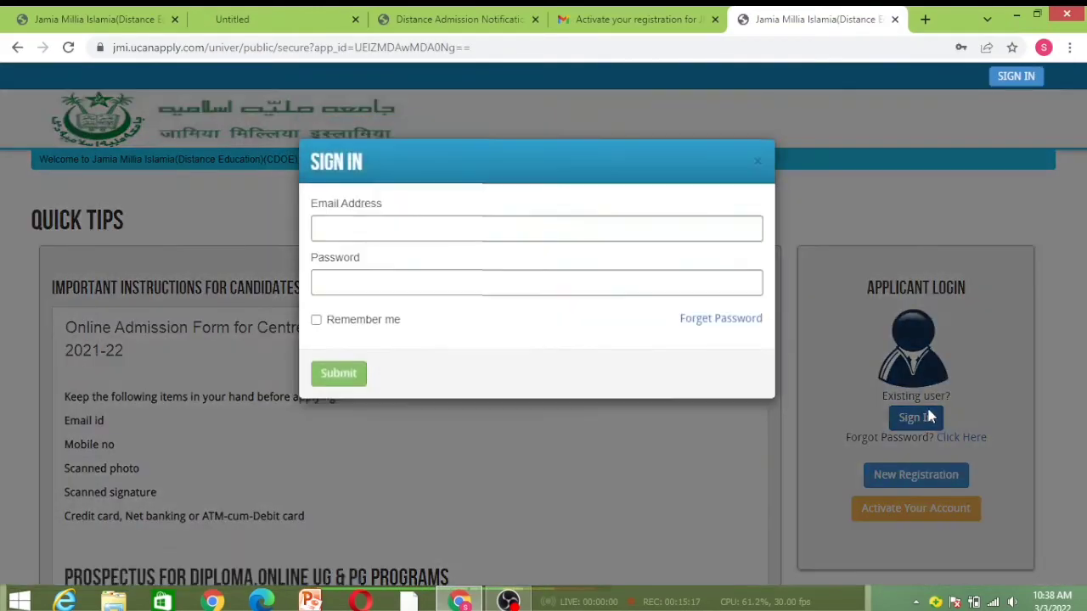
{"action": "left_click", "coordinate": [475, 224]}
{"action": "left_click", "coordinate": [382, 275]}
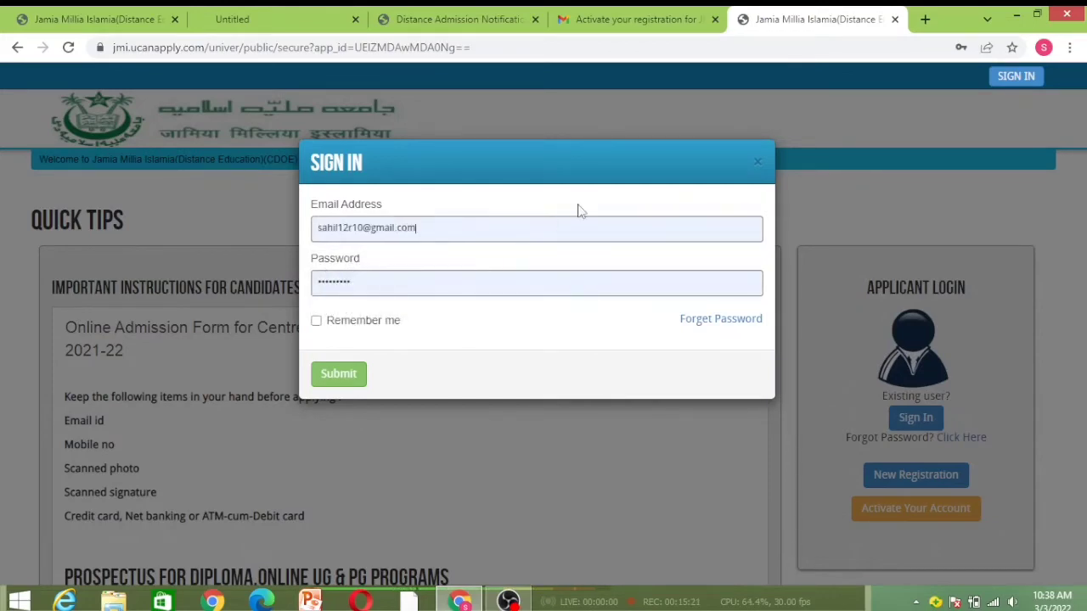
{"action": "left_click", "coordinate": [338, 375]}
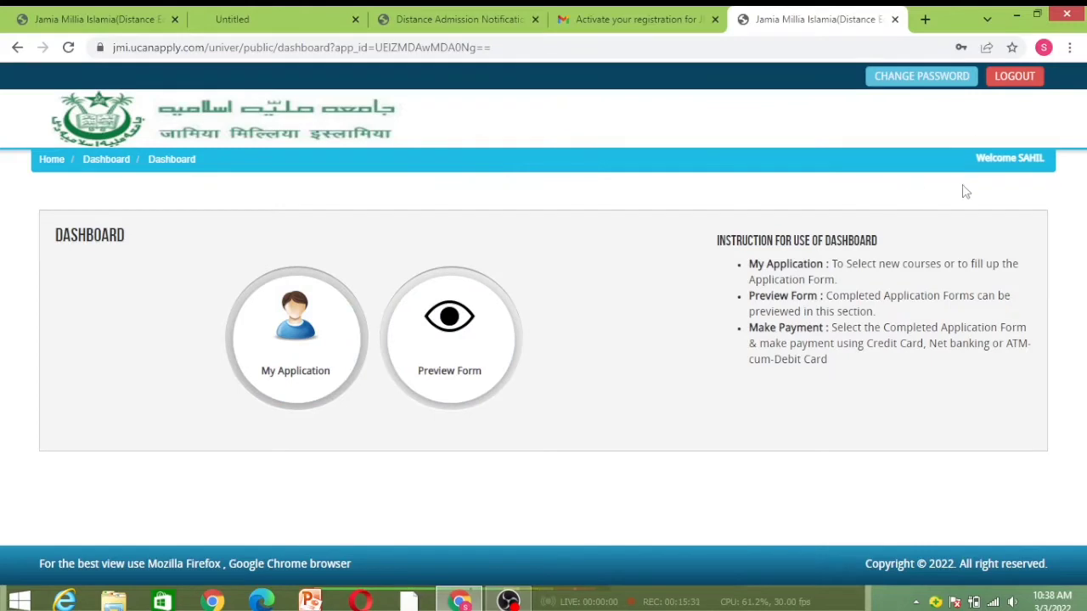
In My Application, choose course type Bachelors and Bachelor of Arts (General), then proceed
{"action": "left_click", "coordinate": [267, 337]}
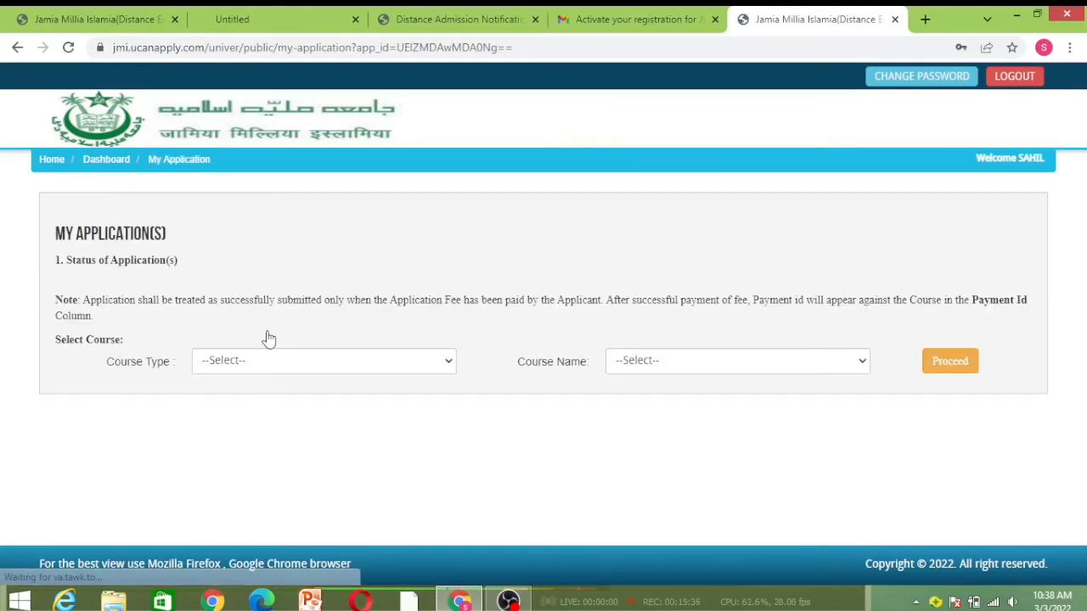
{"action": "left_click", "coordinate": [265, 360]}
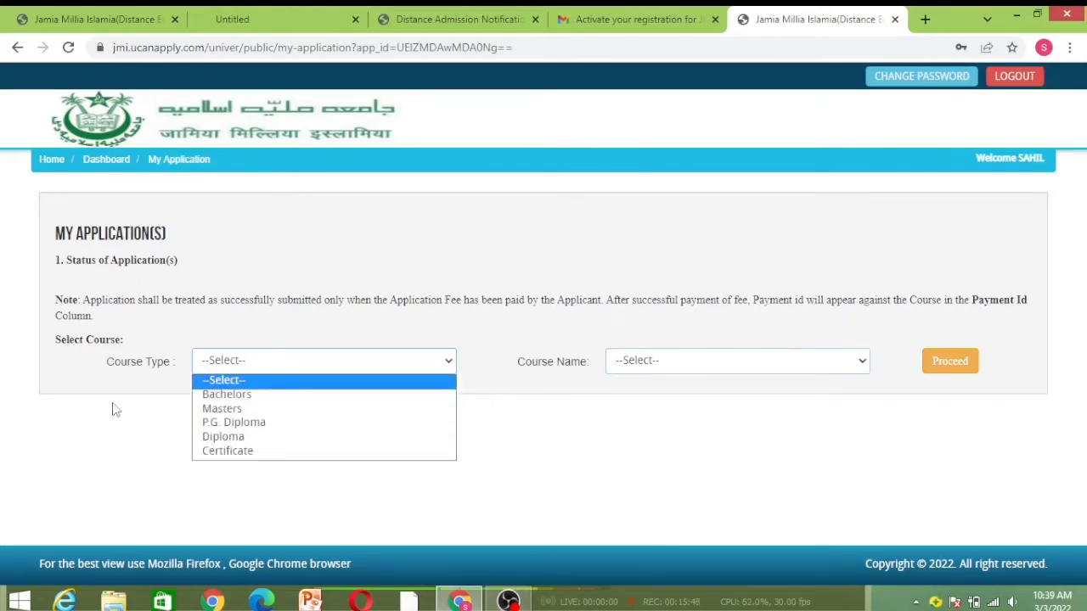
{"action": "left_click", "coordinate": [219, 409]}
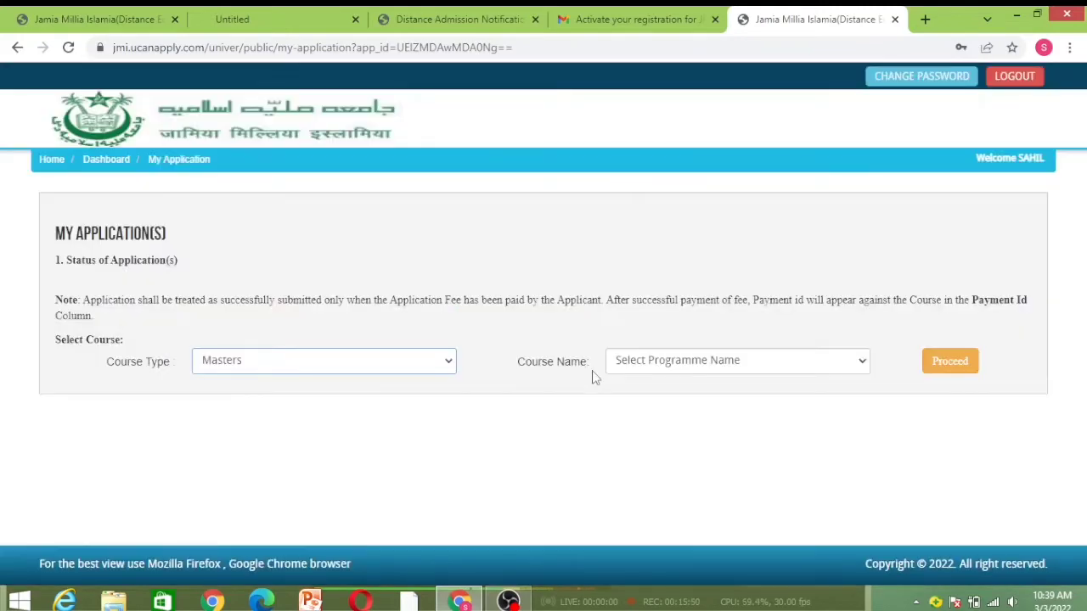
{"action": "left_click", "coordinate": [736, 363]}
{"action": "left_click", "coordinate": [323, 370]}
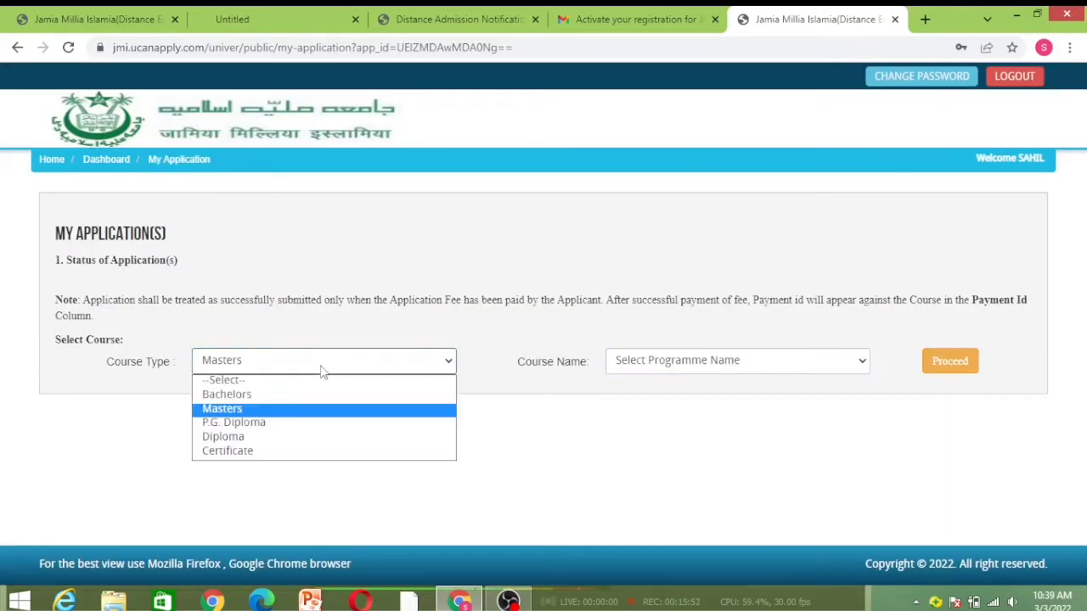
{"action": "left_click", "coordinate": [264, 397]}
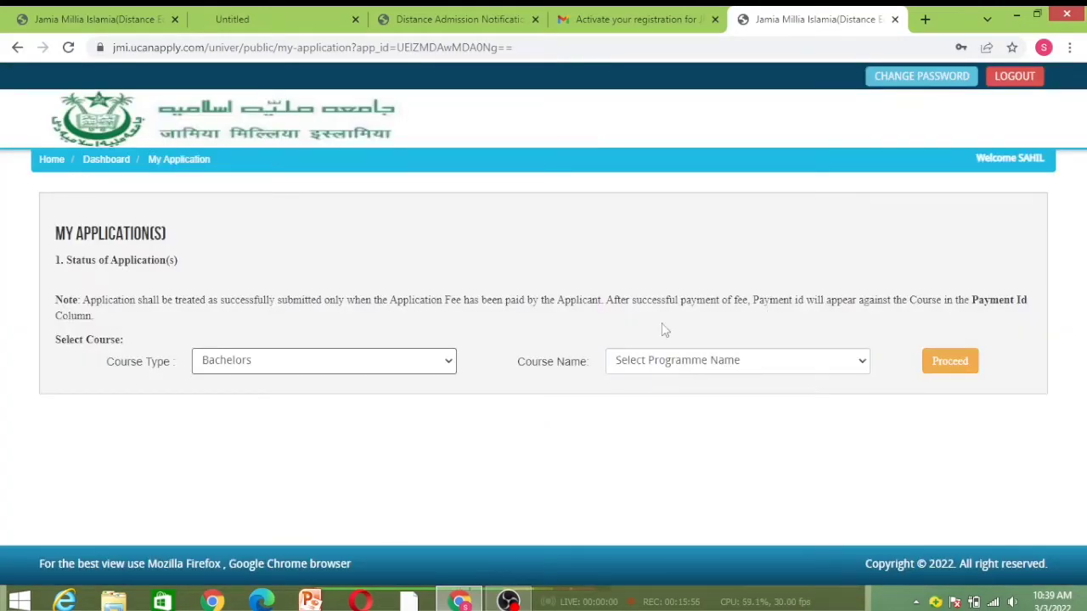
{"action": "left_click", "coordinate": [813, 360]}
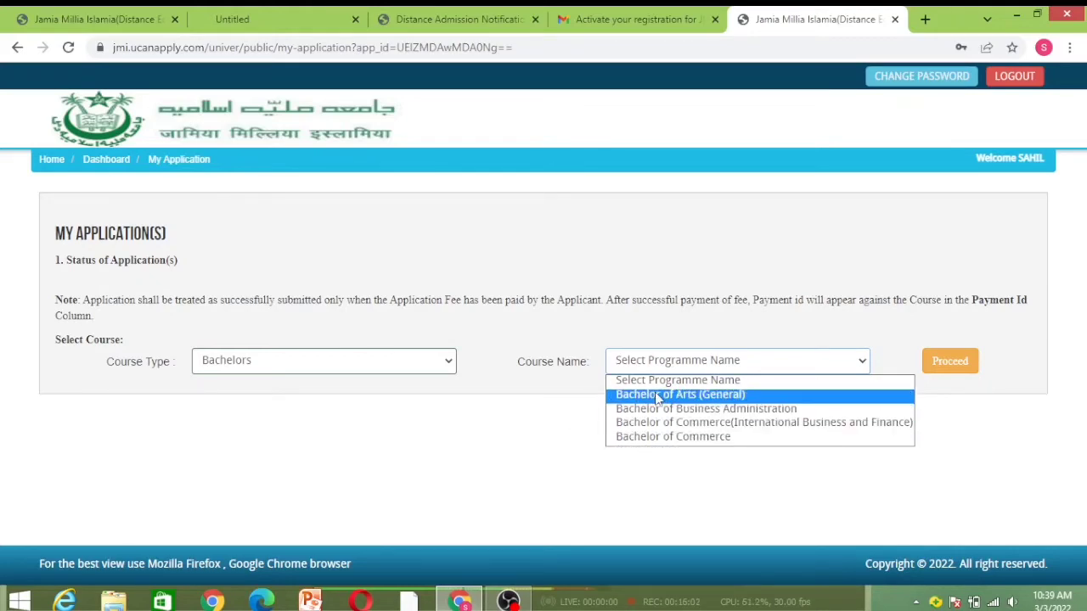
{"action": "left_click", "coordinate": [705, 396]}
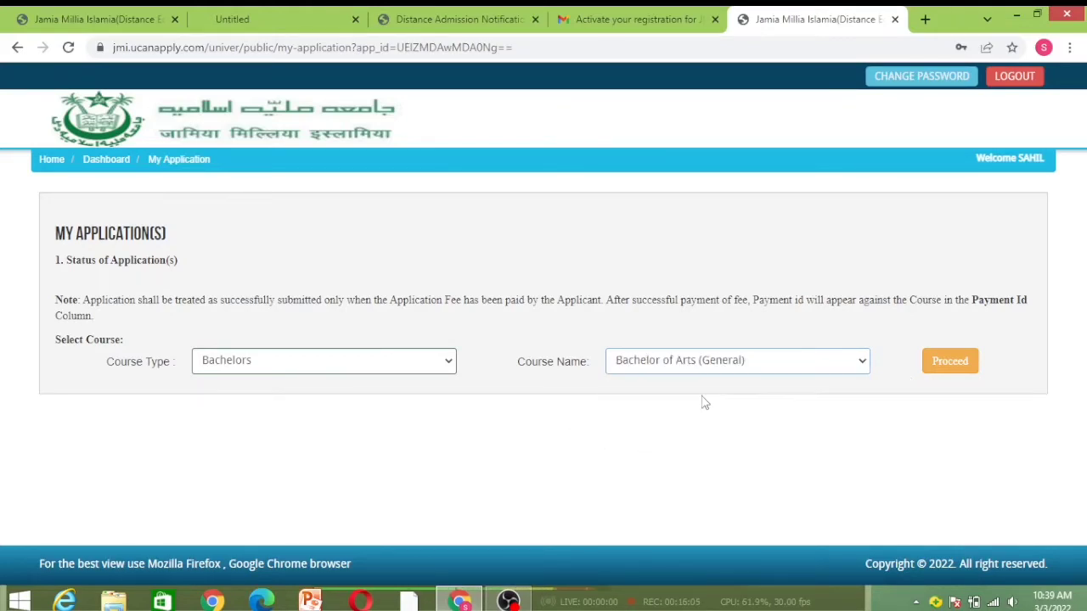
{"action": "left_click", "coordinate": [936, 365]}
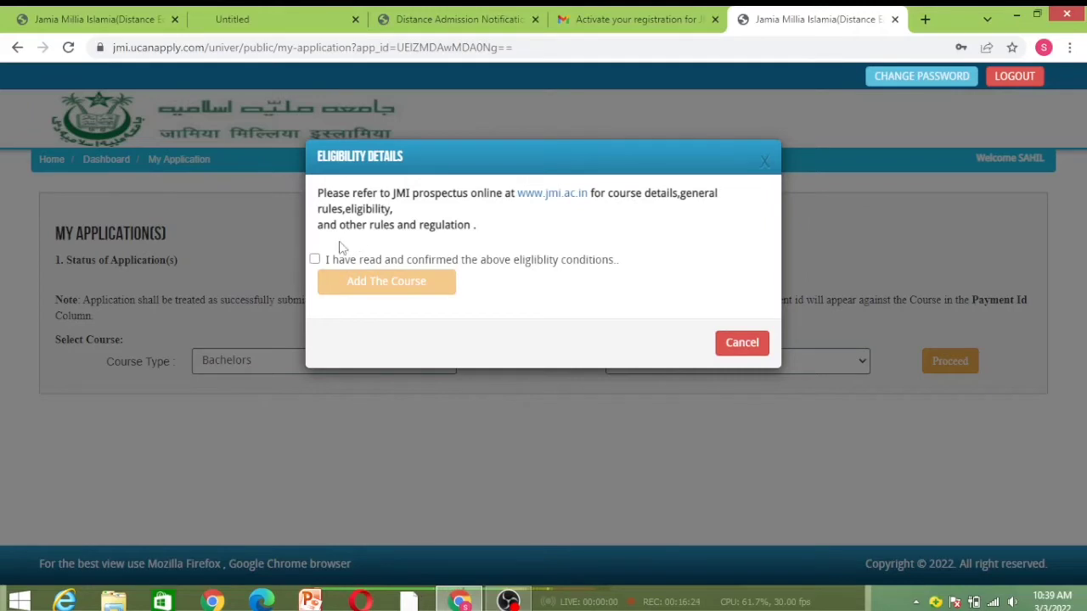
Tick the eligibility confirmation and add Bachelor of Arts (General) to the application
{"action": "left_click", "coordinate": [315, 259]}
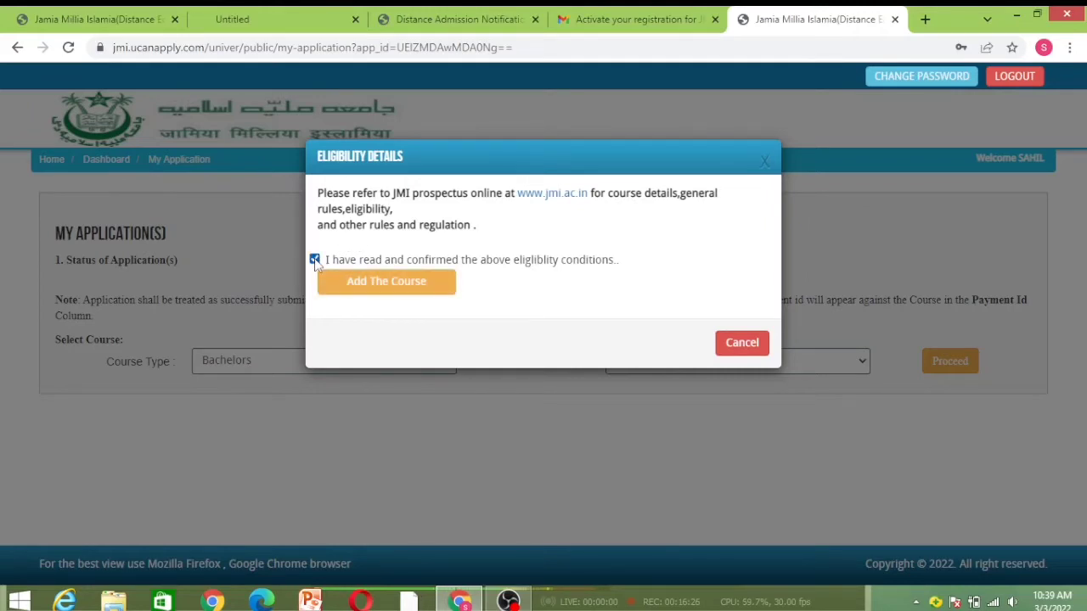
{"action": "left_click", "coordinate": [436, 290]}
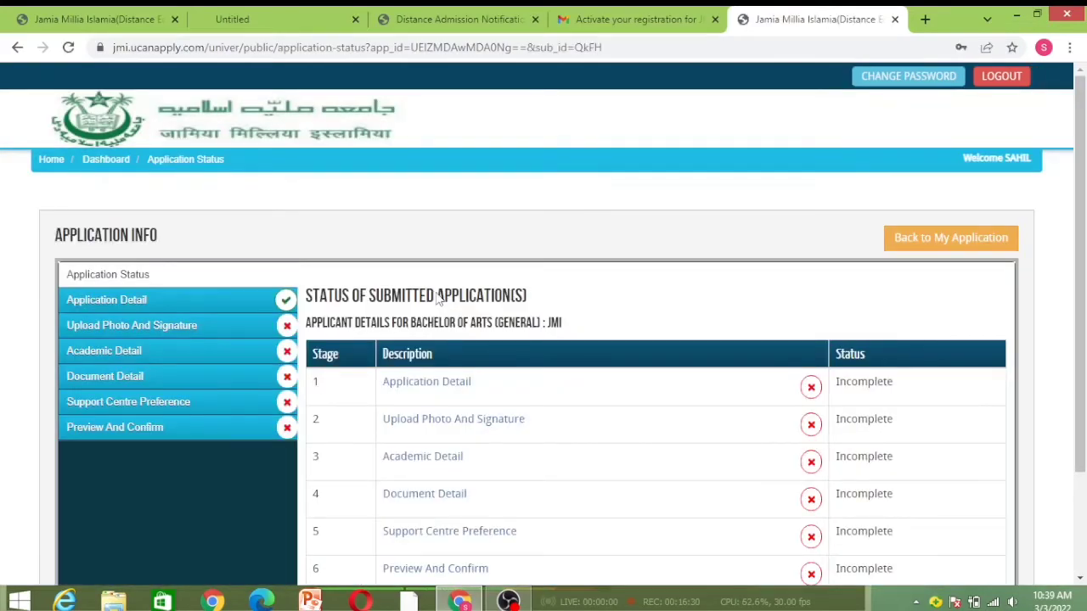
{"action": "scroll", "coordinate": [438, 297], "scroll_direction": "down", "scroll_amount": 1}
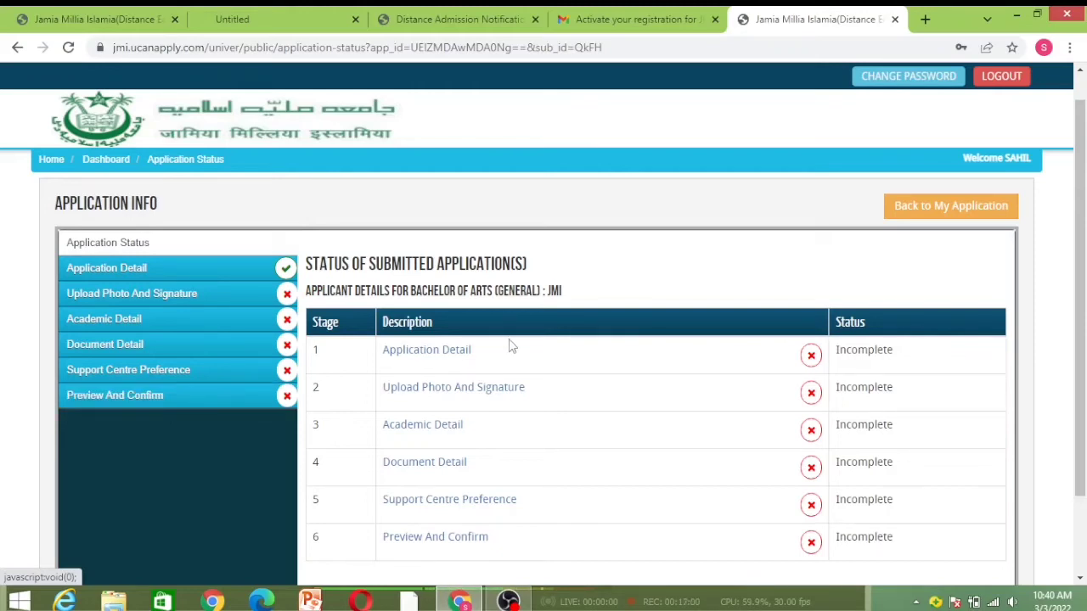
Open the Application Detail form and set the social category to GENERAL
{"action": "left_click", "coordinate": [420, 351]}
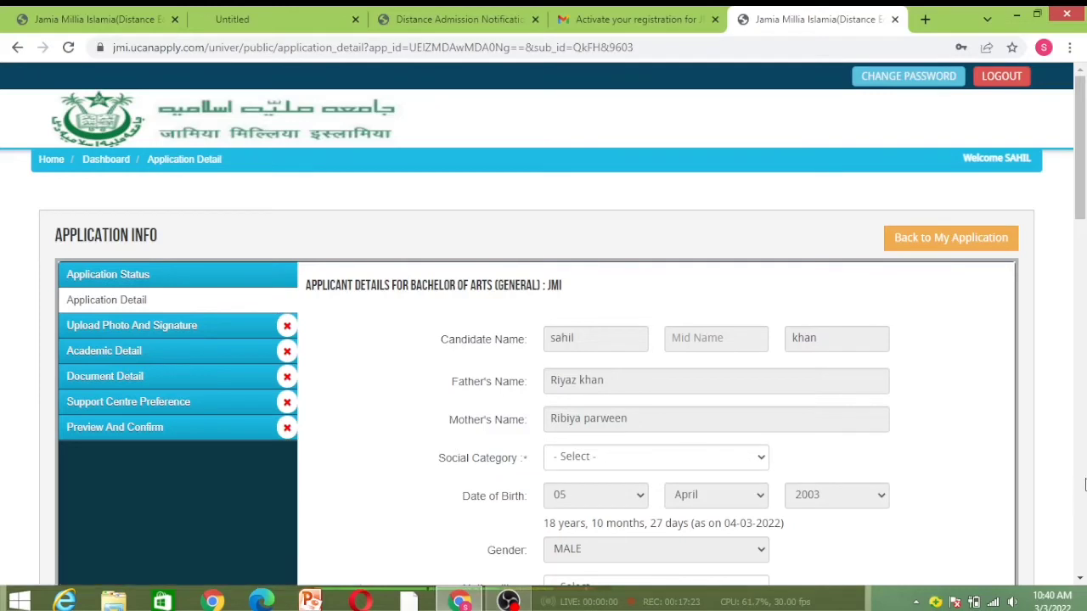
{"action": "scroll", "coordinate": [1084, 485], "scroll_direction": "down", "scroll_amount": 2}
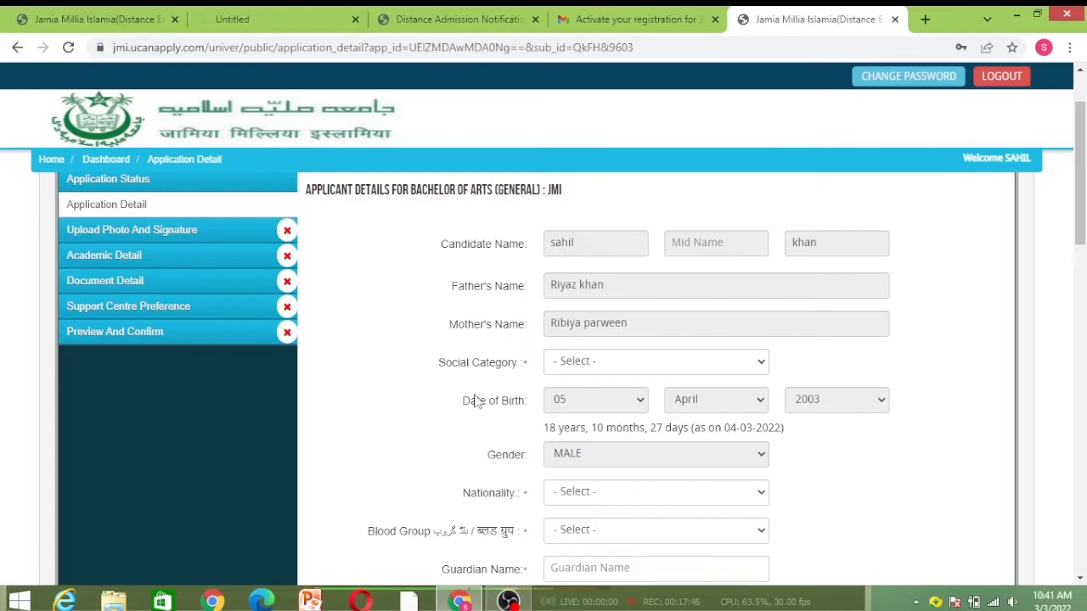
{"action": "left_click", "coordinate": [738, 365]}
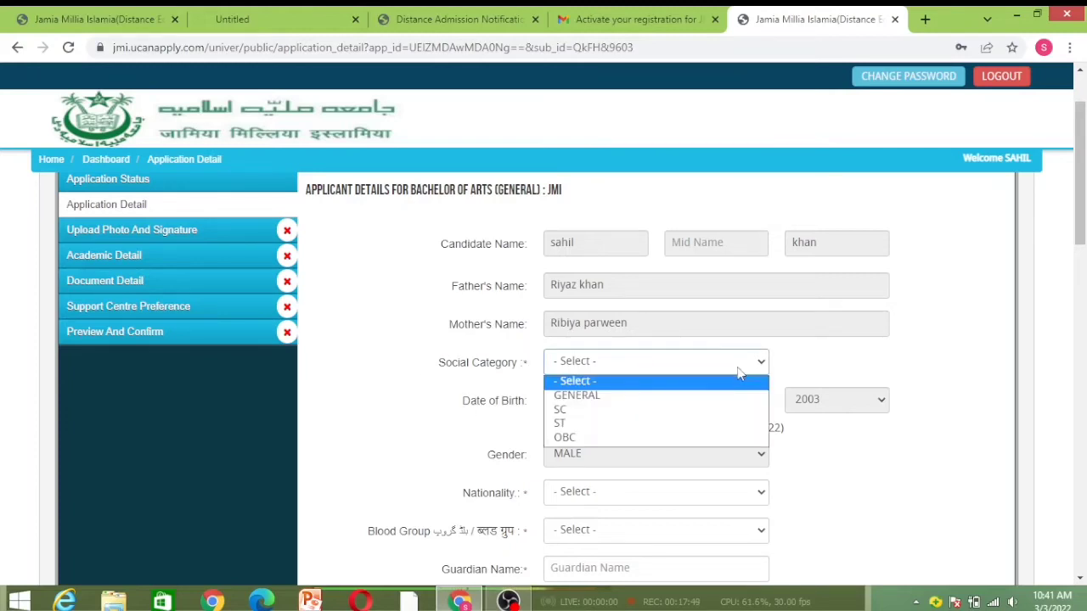
{"action": "left_click", "coordinate": [652, 406]}
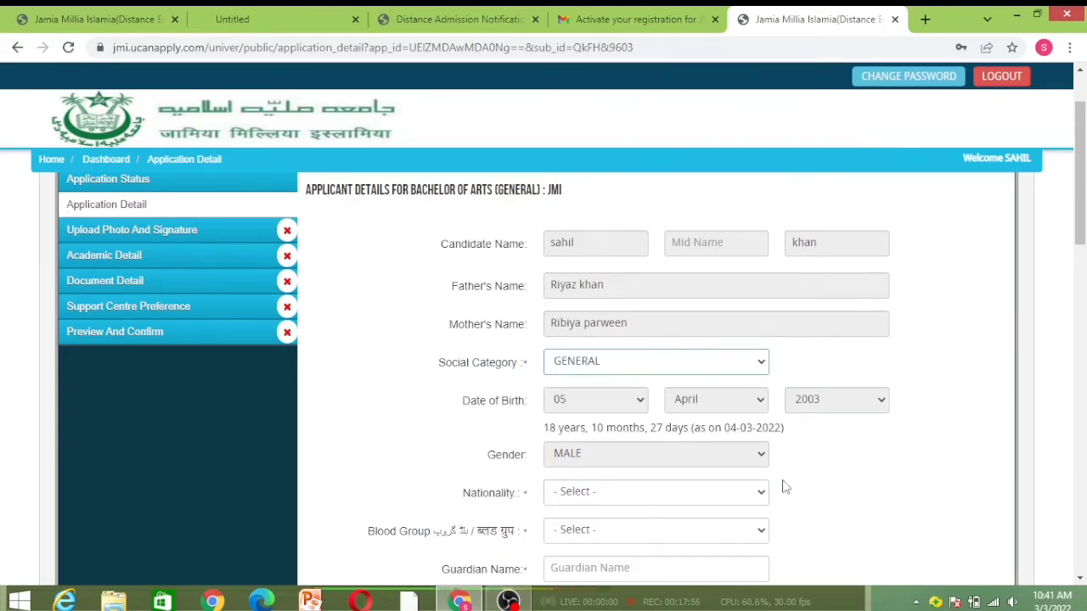
{"action": "left_click", "coordinate": [1080, 578]}
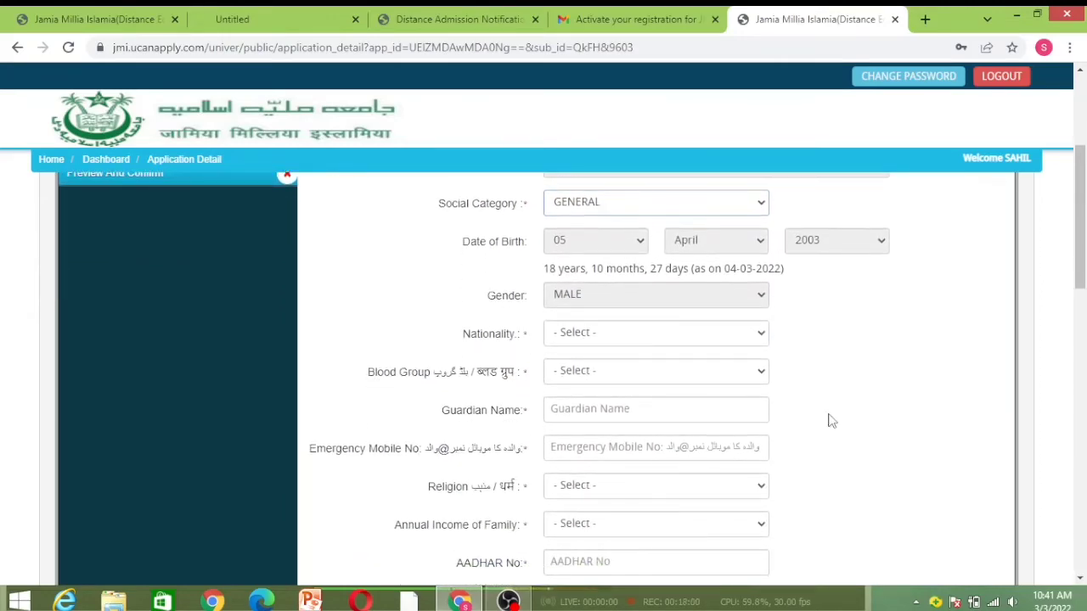
Set the nationality to Indian and the blood group to B+
{"action": "left_click", "coordinate": [694, 330]}
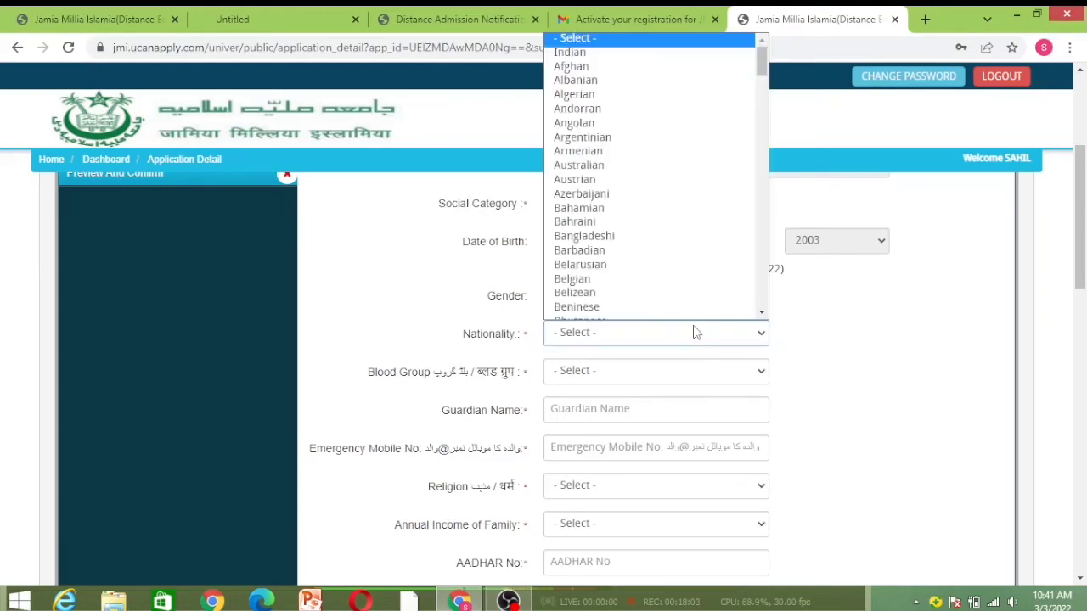
{"action": "left_click", "coordinate": [632, 53]}
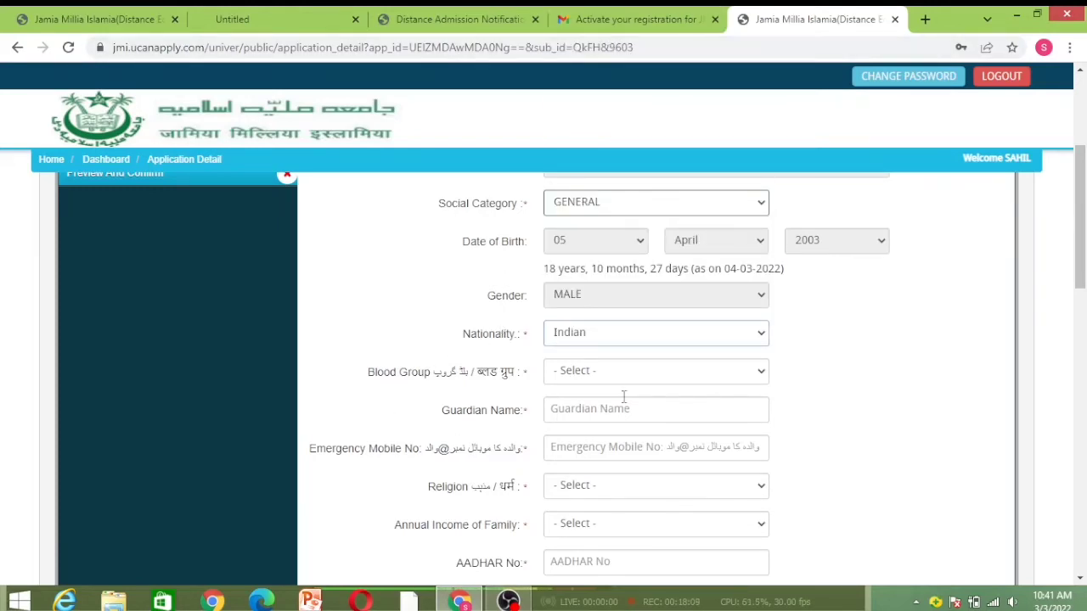
{"action": "left_click", "coordinate": [652, 371]}
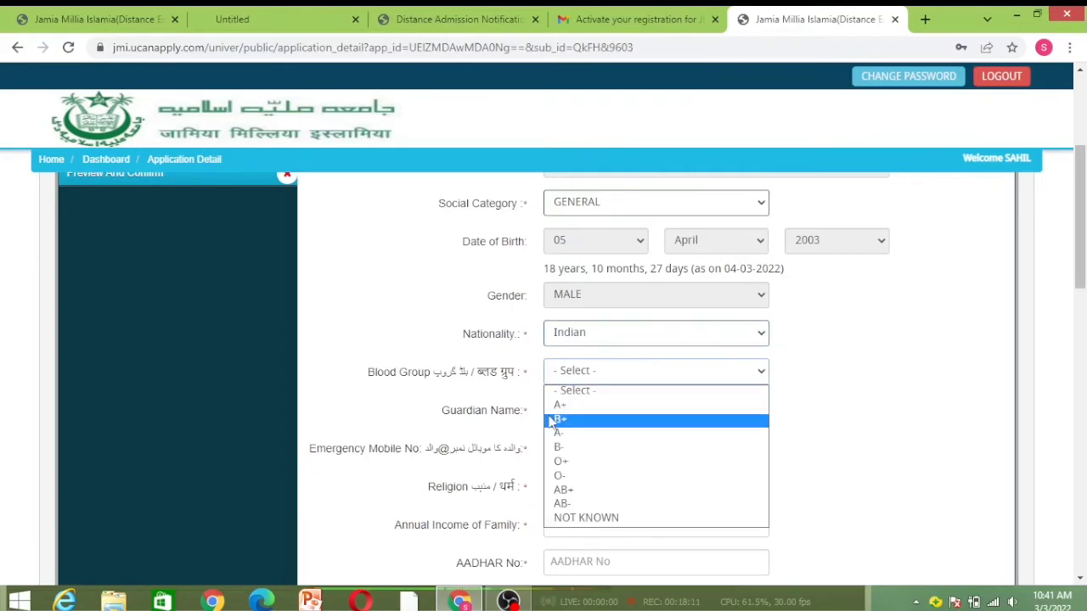
{"action": "left_click", "coordinate": [552, 417]}
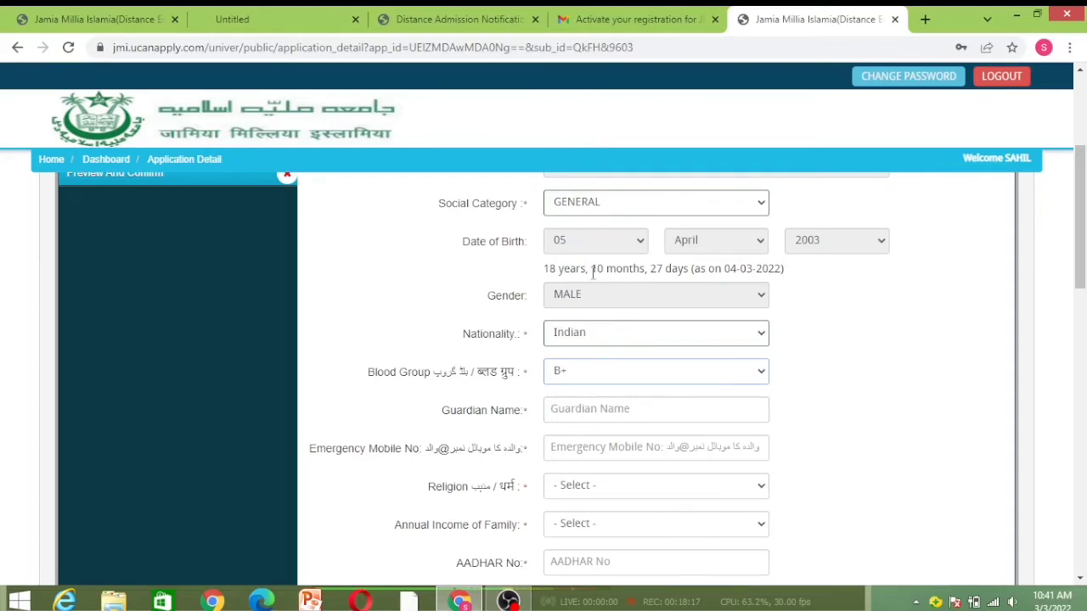
Enter the guardian's name and emergency mobile number, and choose ISLAM as religion
{"action": "left_click", "coordinate": [586, 411]}
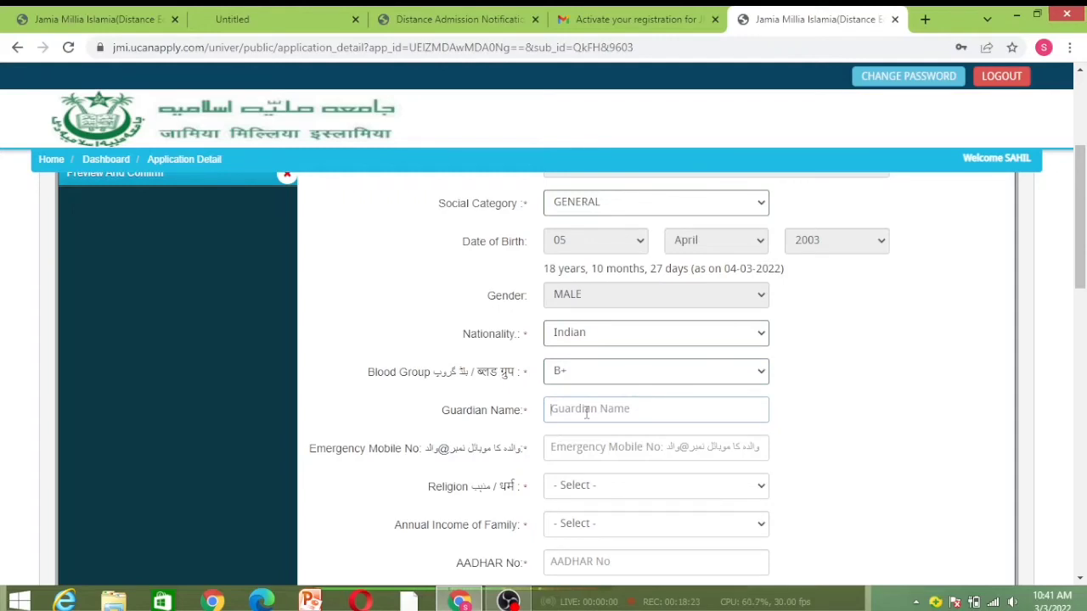
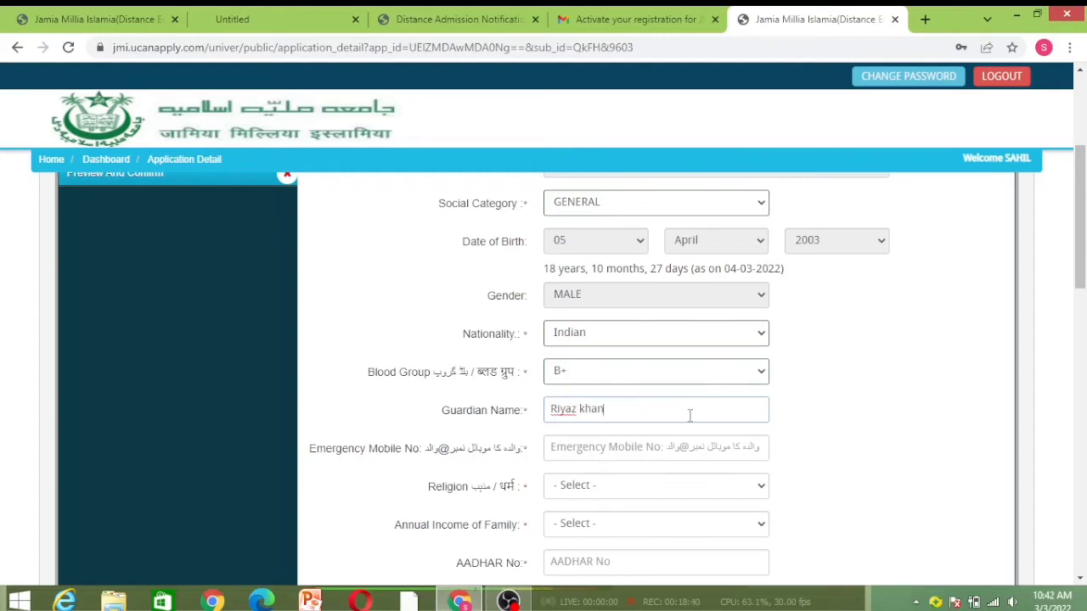
{"action": "left_click", "coordinate": [636, 448]}
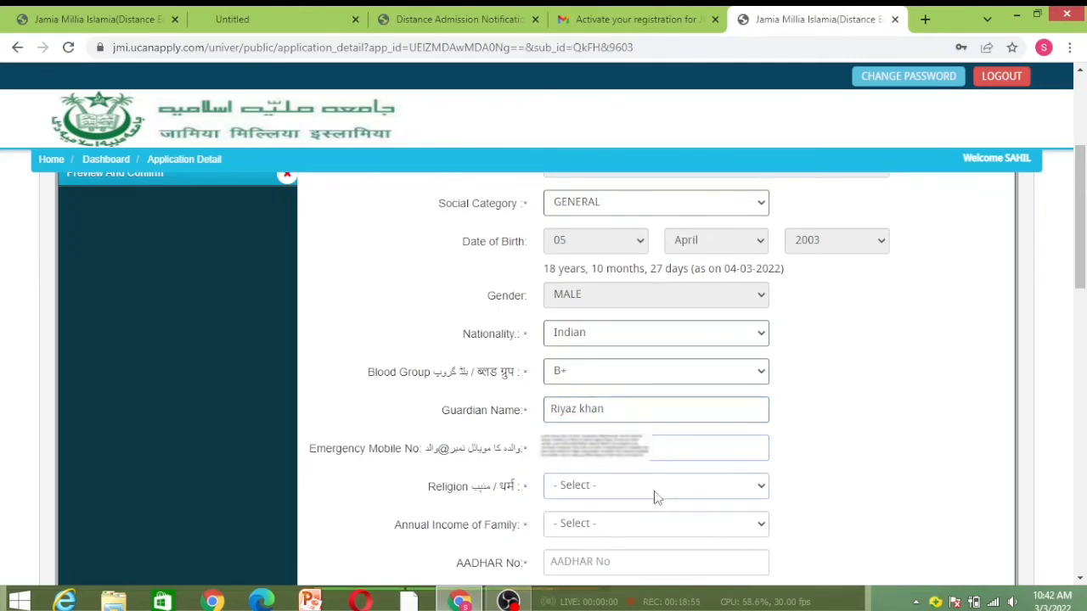
{"action": "left_click", "coordinate": [654, 496]}
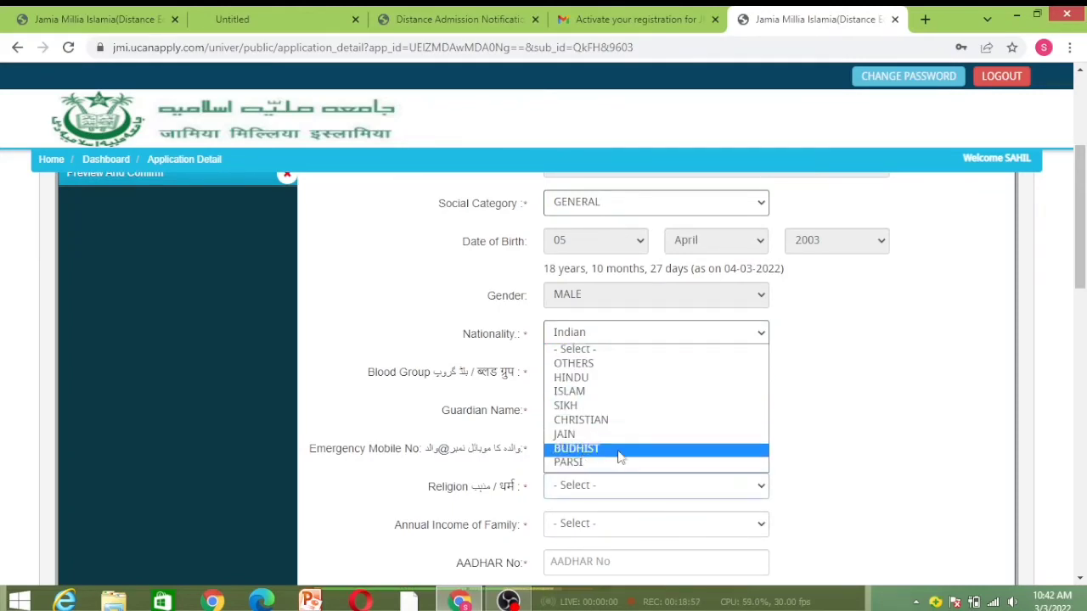
{"action": "left_click", "coordinate": [570, 391]}
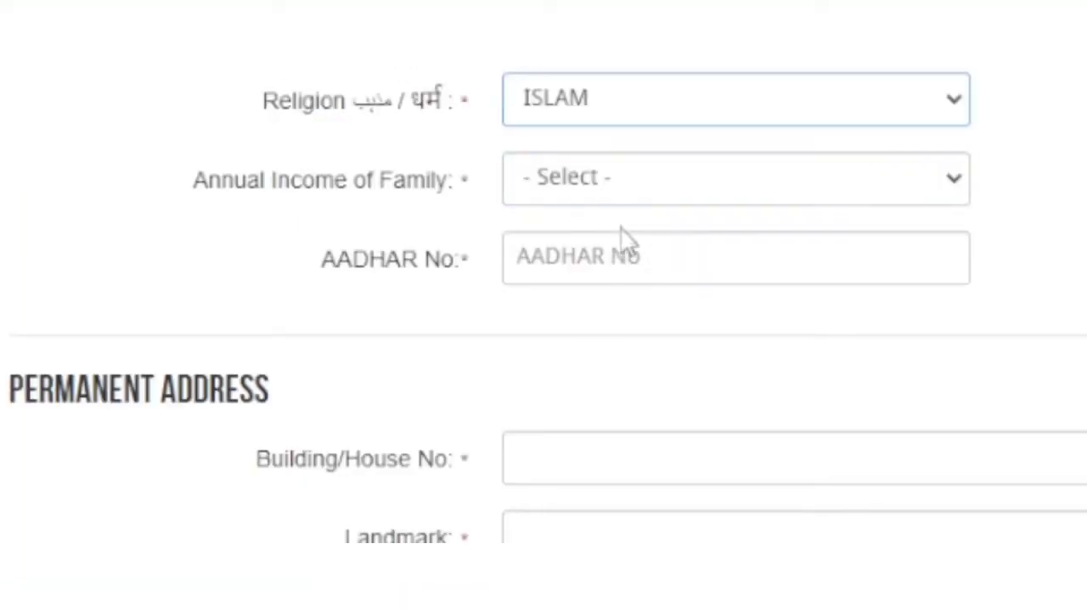
Choose 'Between 1 to 2 lacs' family income, fill in the post office address, and save
{"action": "left_click", "coordinate": [787, 185]}
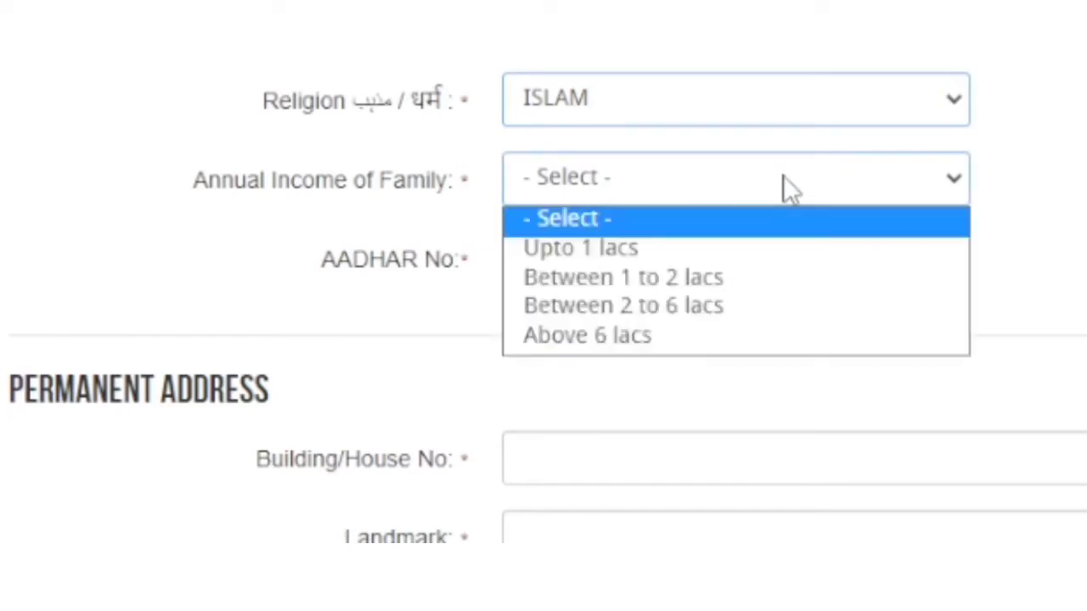
{"action": "left_click", "coordinate": [644, 276]}
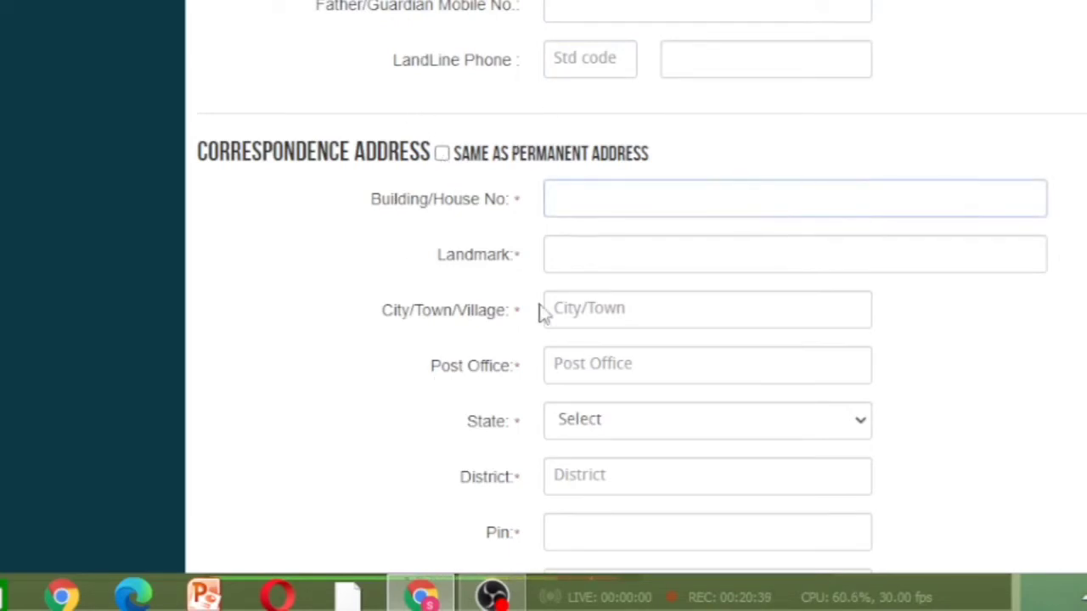
{"action": "left_click", "coordinate": [616, 360]}
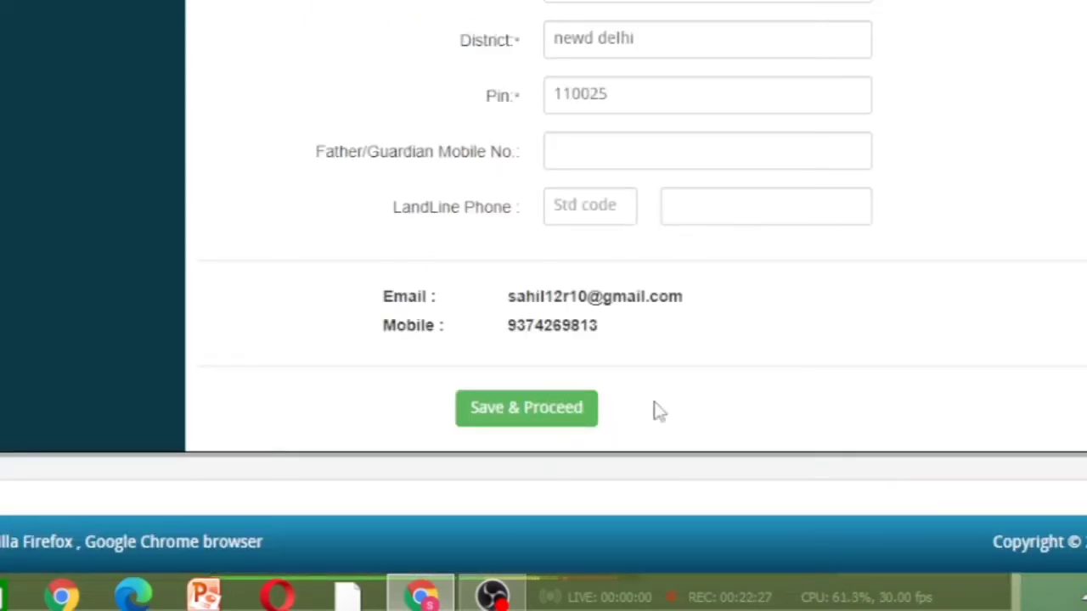
{"action": "left_click", "coordinate": [516, 412]}
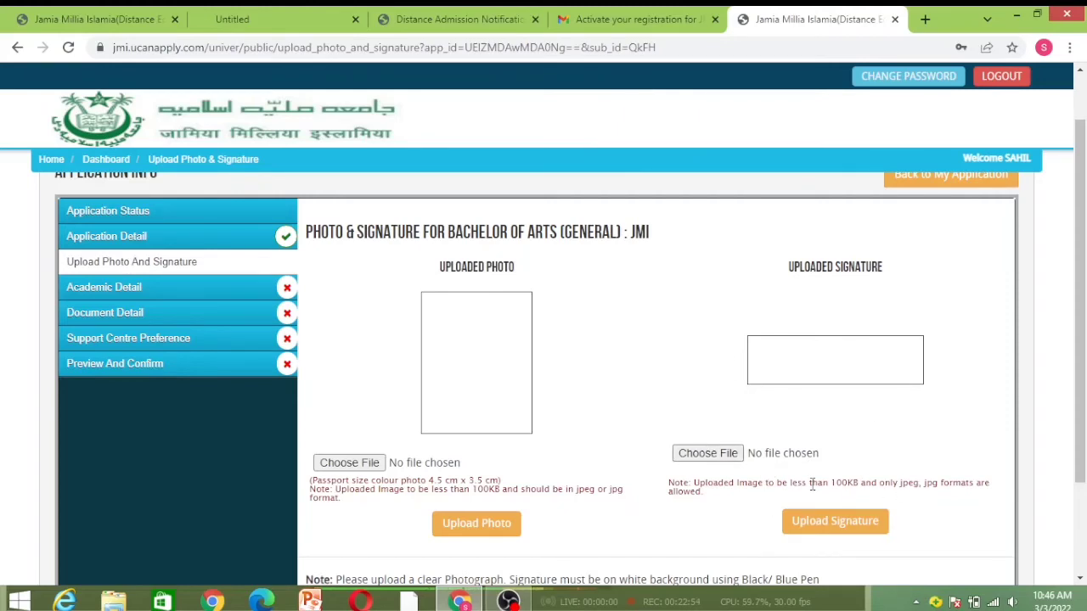
Upload the passport photo and the signature image sig.jpg, then save and proceed
{"action": "left_click", "coordinate": [349, 464]}
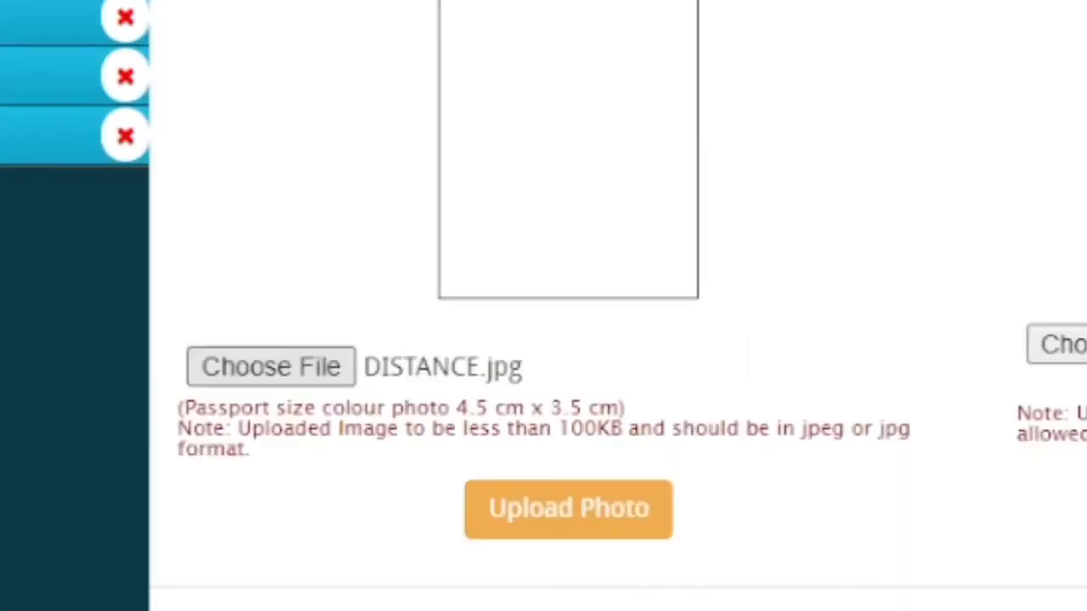
{"action": "left_click", "coordinate": [514, 531]}
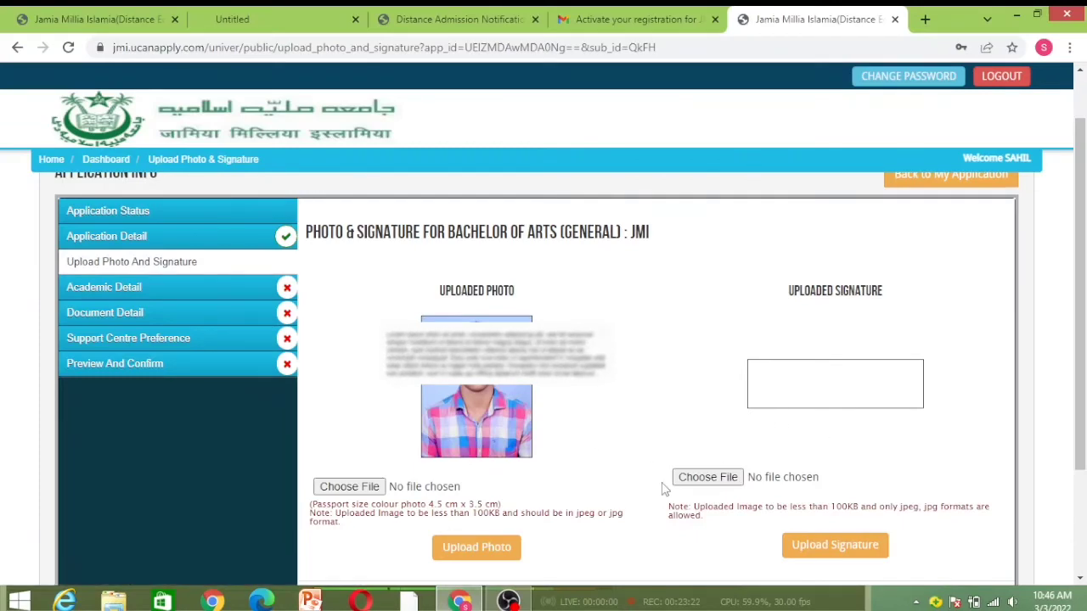
{"action": "left_click", "coordinate": [707, 477]}
{"action": "key", "text": "Return"}
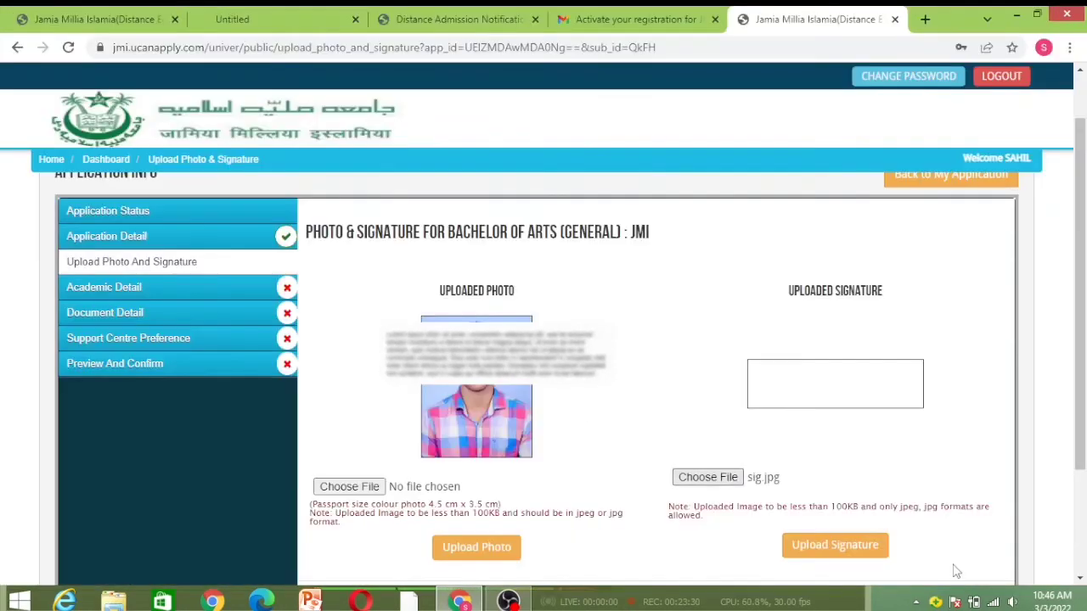
{"action": "left_click", "coordinate": [872, 548]}
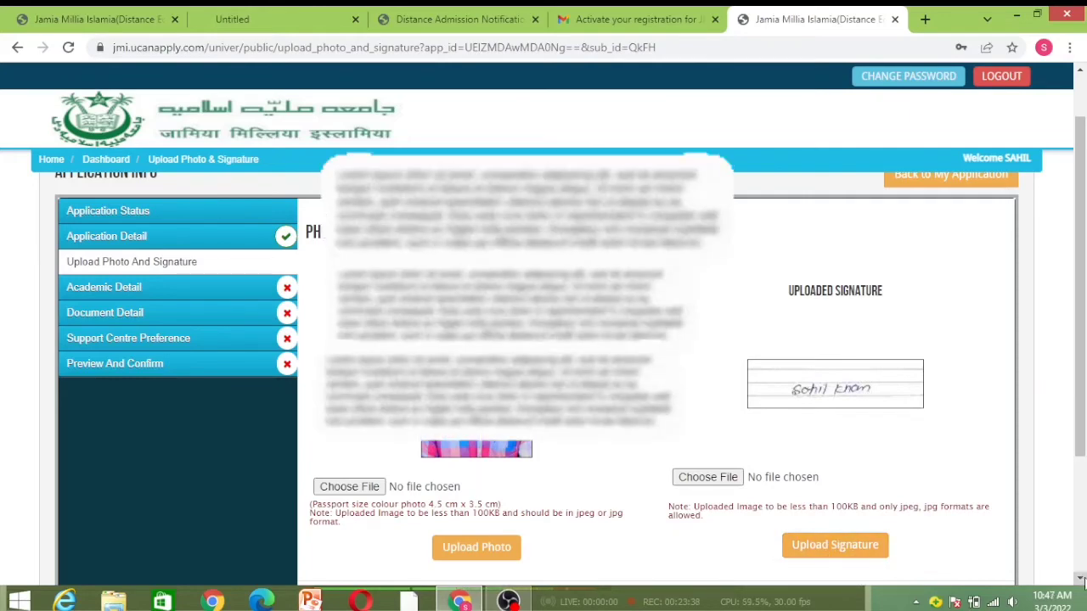
{"action": "scroll", "coordinate": [732, 490], "scroll_direction": "down", "scroll_amount": 2}
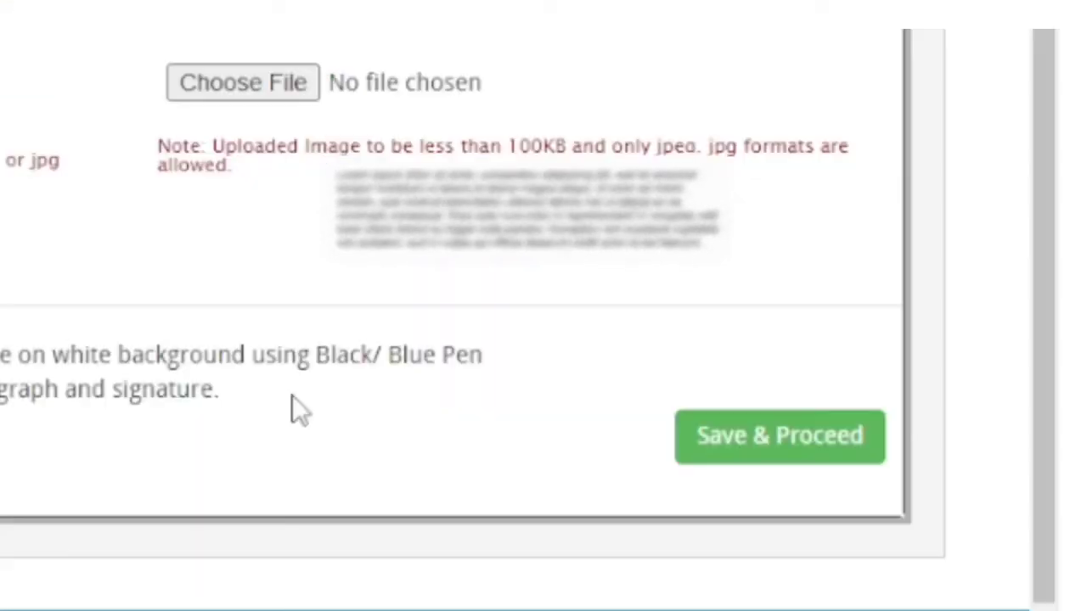
{"action": "left_click", "coordinate": [720, 445]}
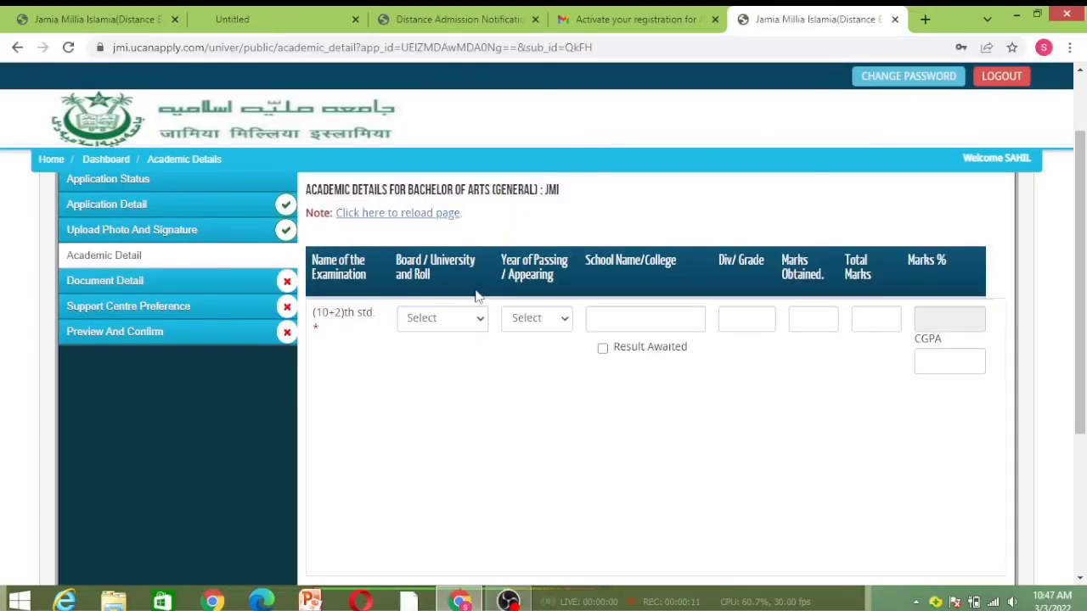
Set the 10+2 board to Bihar School Examination Board, Patna (2022) and save academic details
{"action": "left_click", "coordinate": [456, 326]}
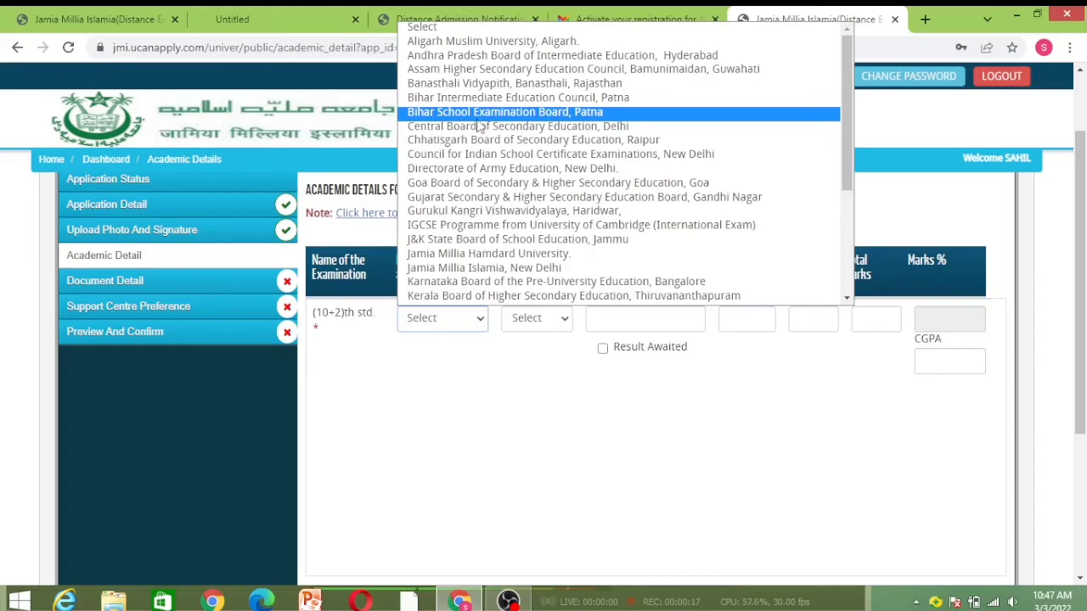
{"action": "left_click", "coordinate": [525, 113]}
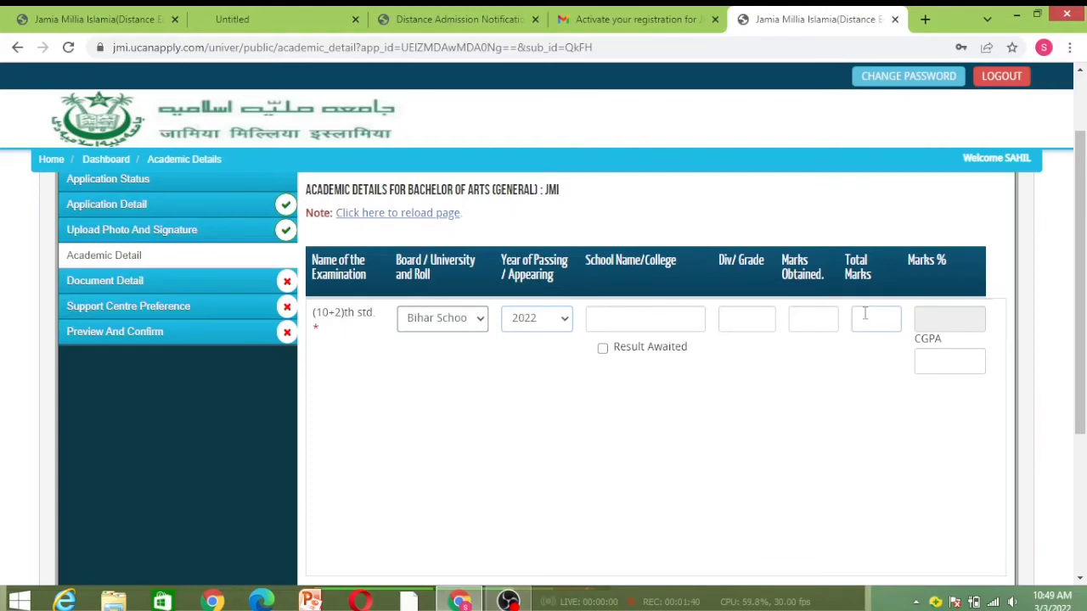
{"action": "scroll", "coordinate": [864, 314], "scroll_direction": "down", "scroll_amount": 5}
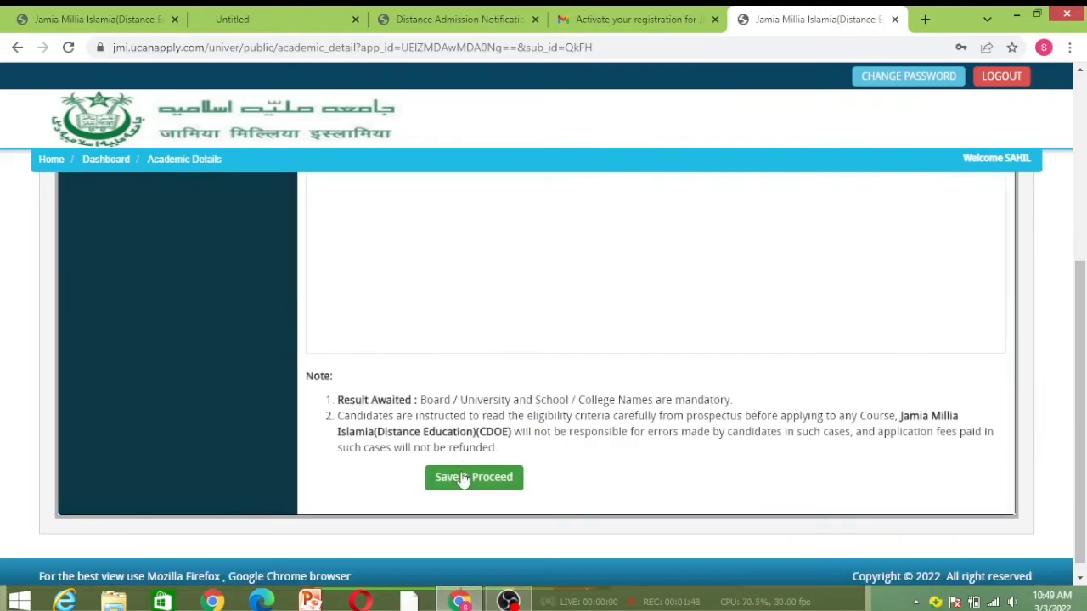
{"action": "left_click", "coordinate": [463, 478]}
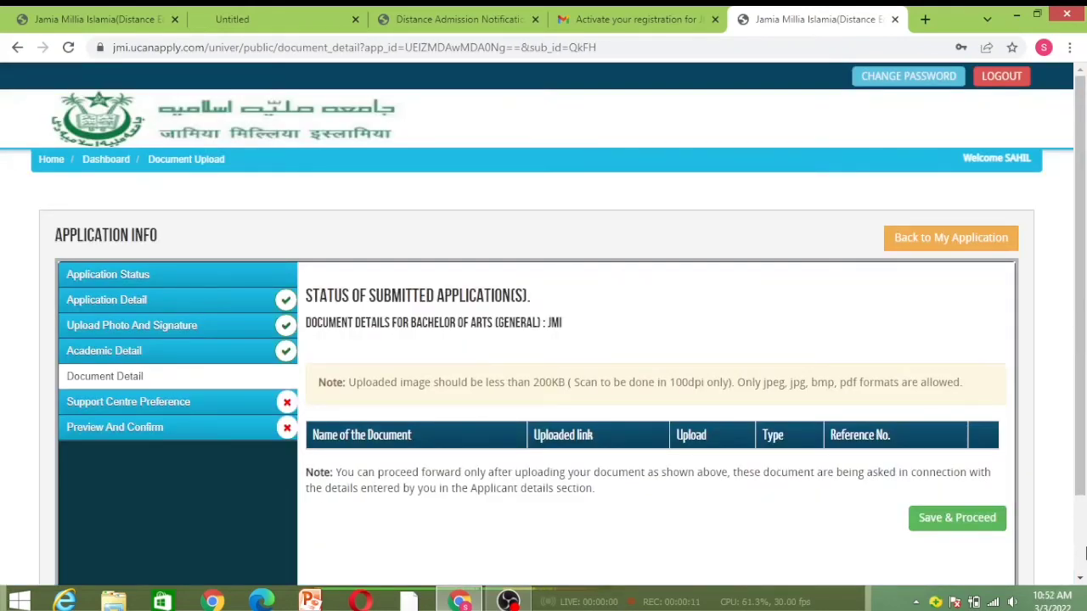
Return to the Academic Detail step so it gets completed and Document Detail opens
{"action": "left_click", "coordinate": [1080, 578]}
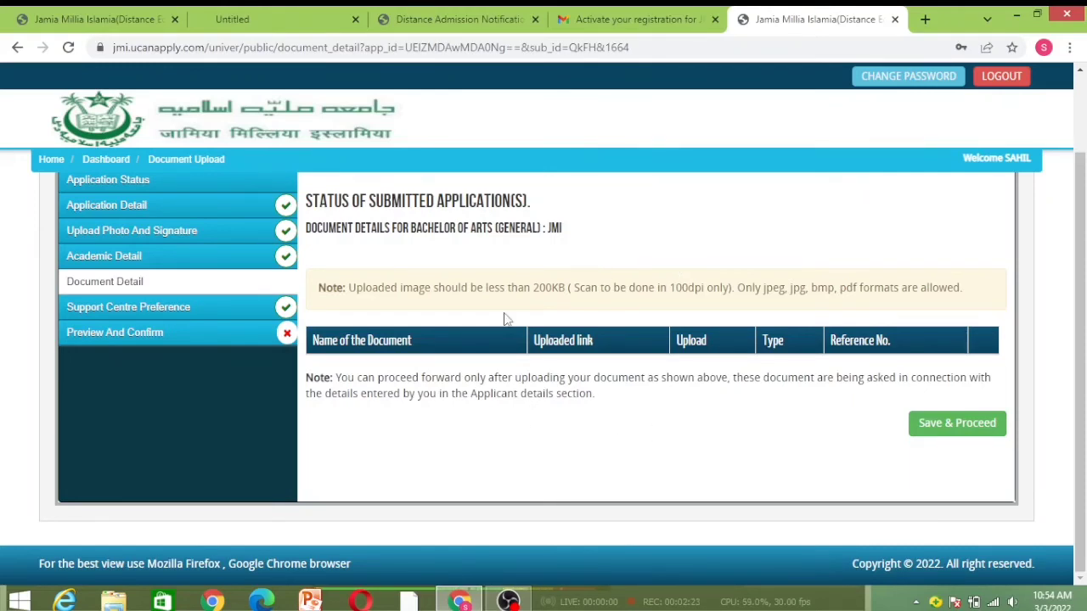
{"action": "left_click", "coordinate": [164, 251]}
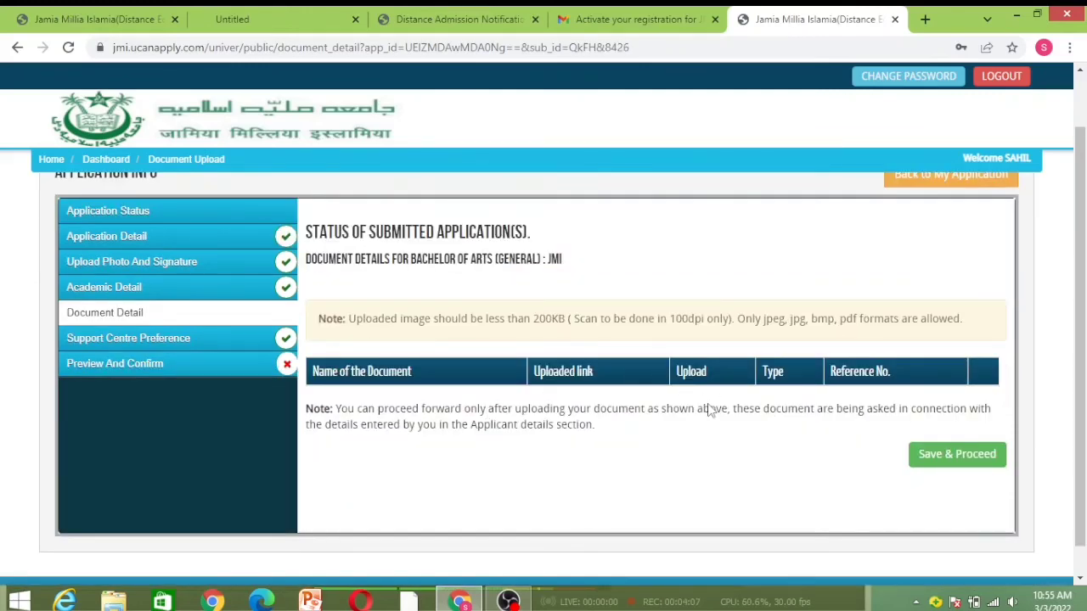
Save document details, set Preference 1 centre to JSC-DL-01 Jamia Nagar New Delhi, and continue
{"action": "left_click", "coordinate": [980, 463]}
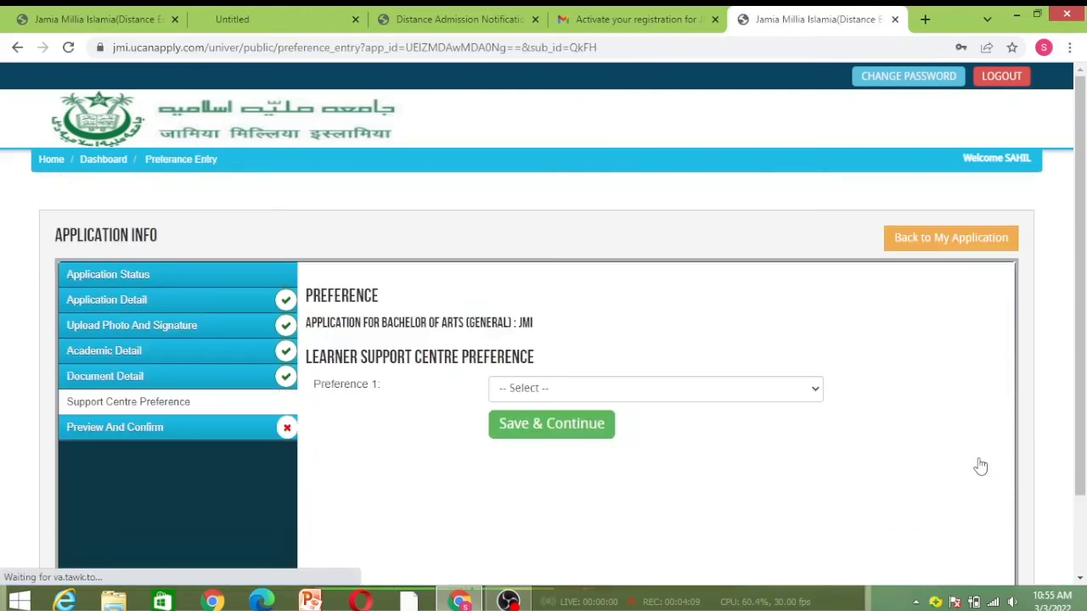
{"action": "left_click", "coordinate": [550, 388]}
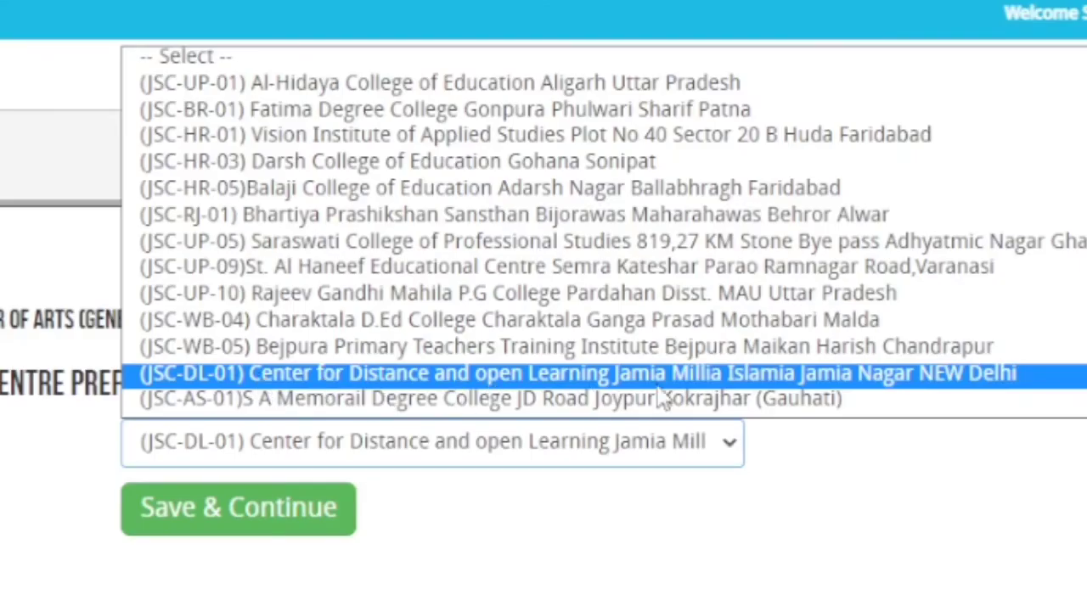
{"action": "left_click", "coordinate": [873, 382]}
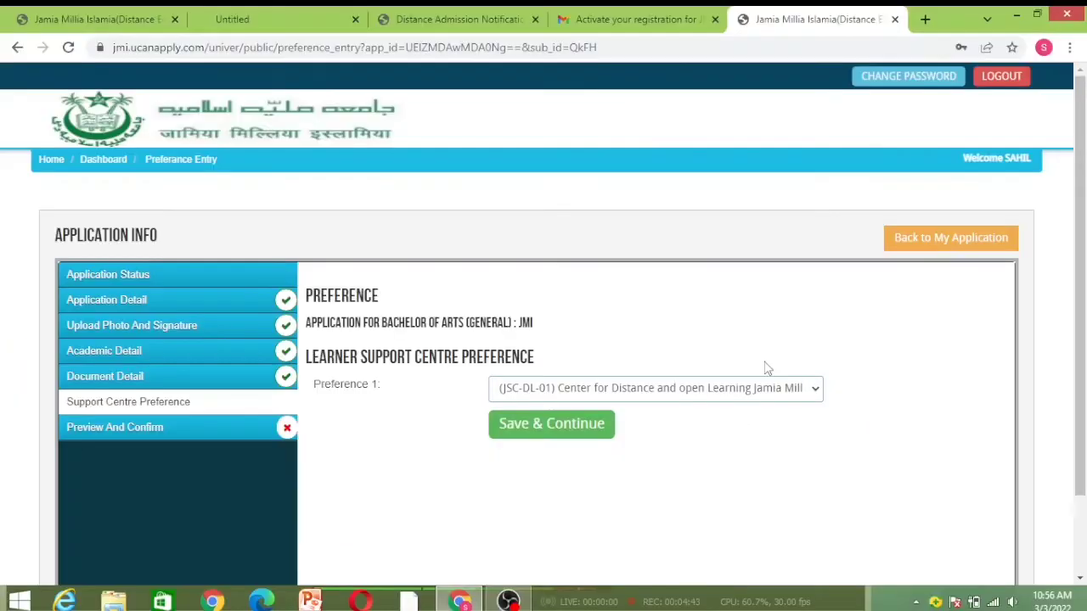
{"action": "left_click", "coordinate": [575, 426]}
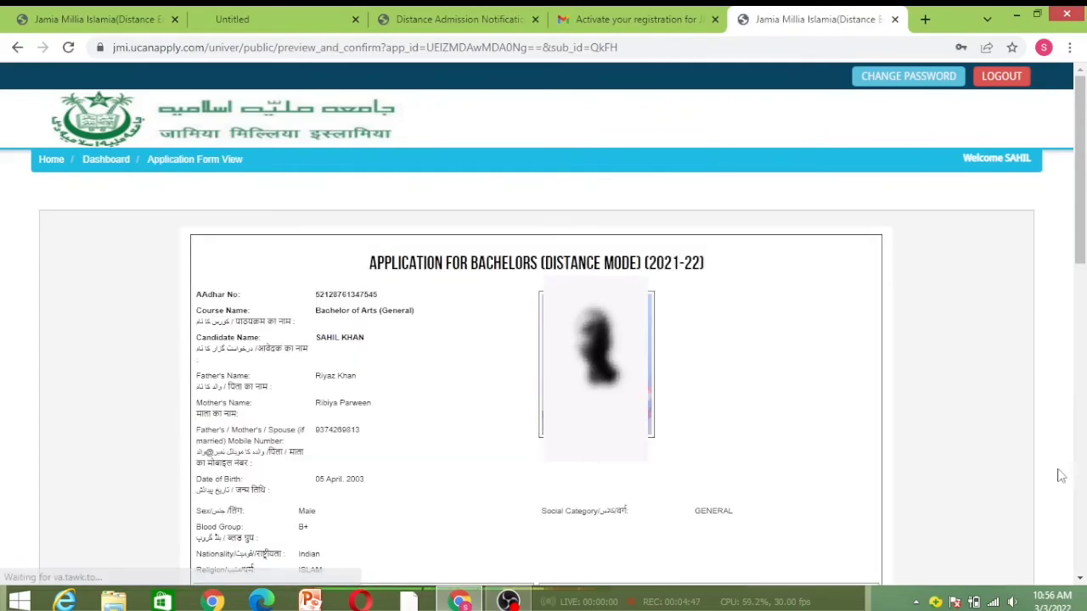
Tick 'I confirm the above', Confirm & Submit the application, then Proceed To Payment
{"action": "left_click", "coordinate": [1079, 580]}
{"action": "left_click", "coordinate": [1079, 580]}
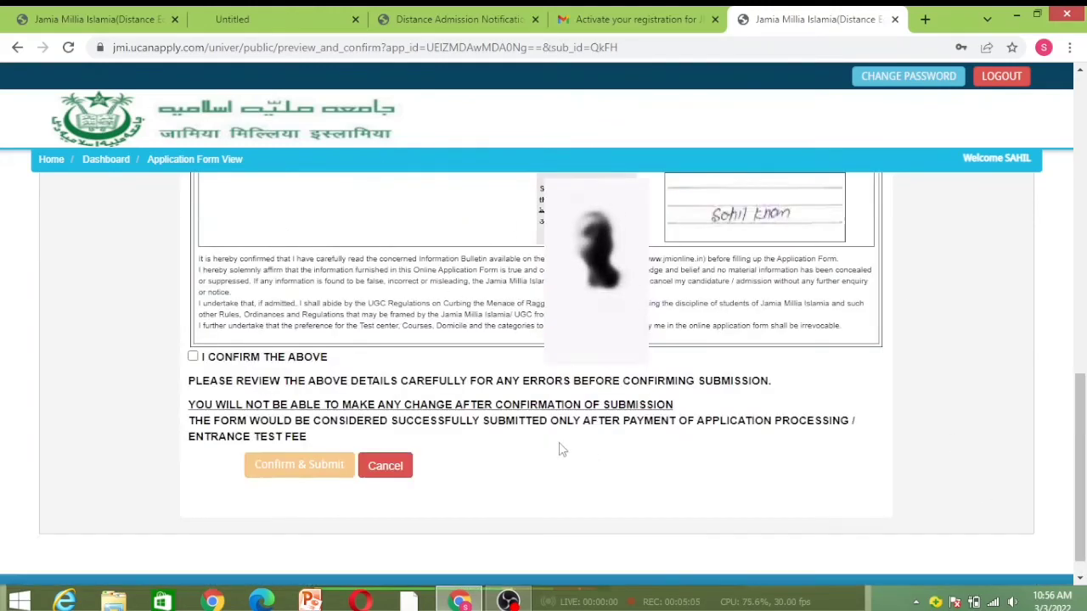
{"action": "left_click", "coordinate": [193, 357]}
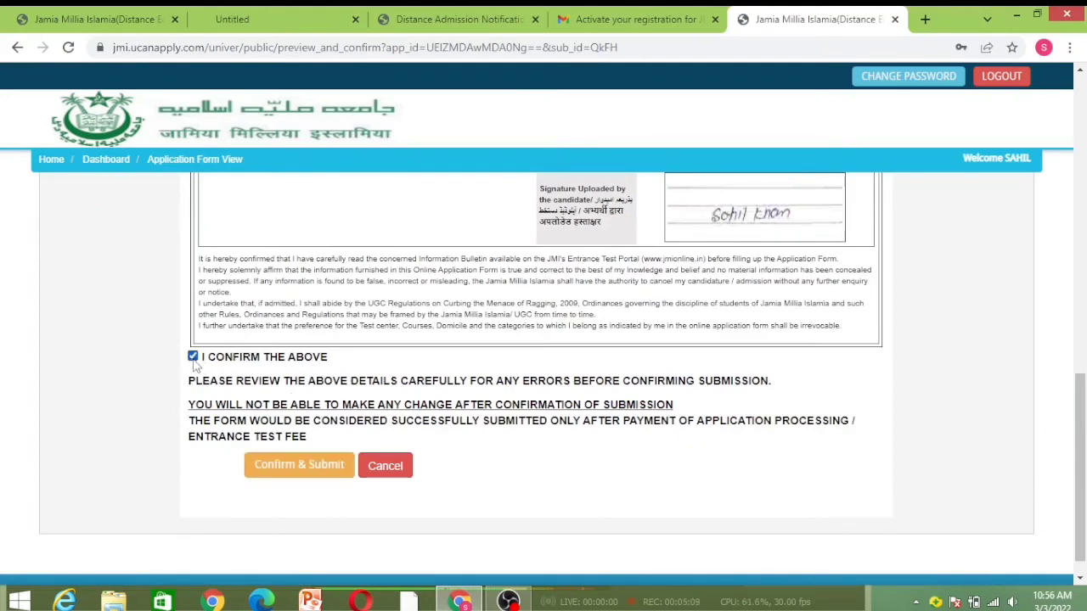
{"action": "left_click", "coordinate": [287, 465]}
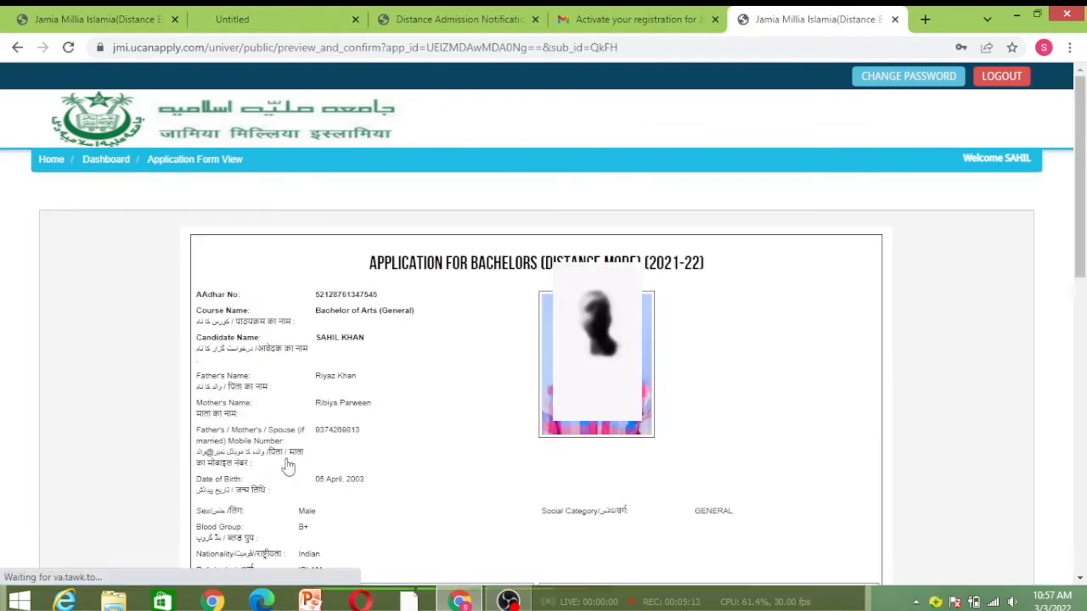
{"action": "scroll", "coordinate": [475, 476], "scroll_direction": "down", "scroll_amount": 15}
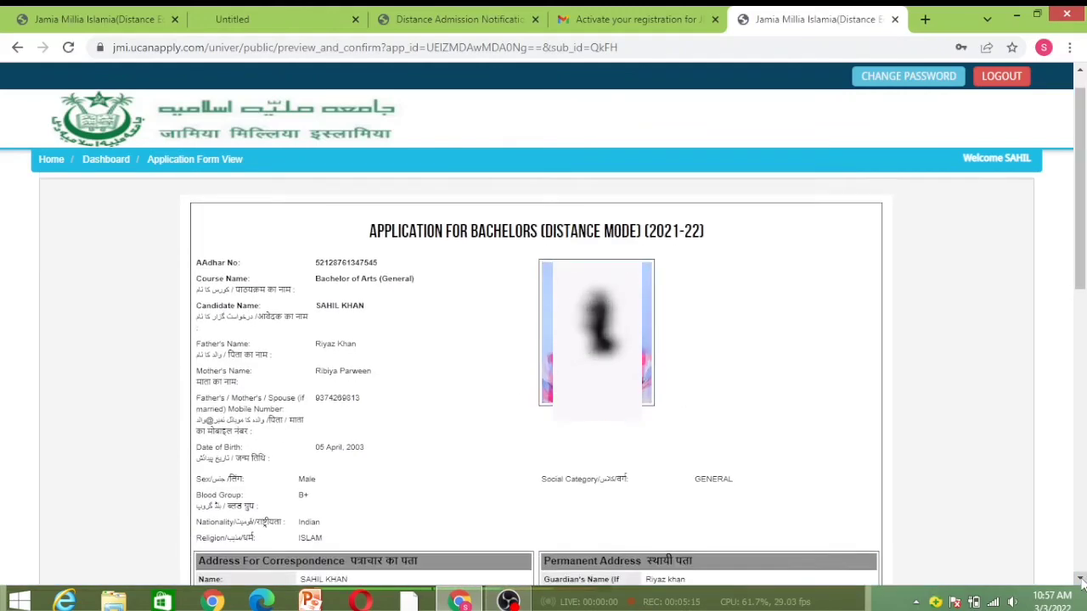
{"action": "left_click", "coordinate": [273, 508]}
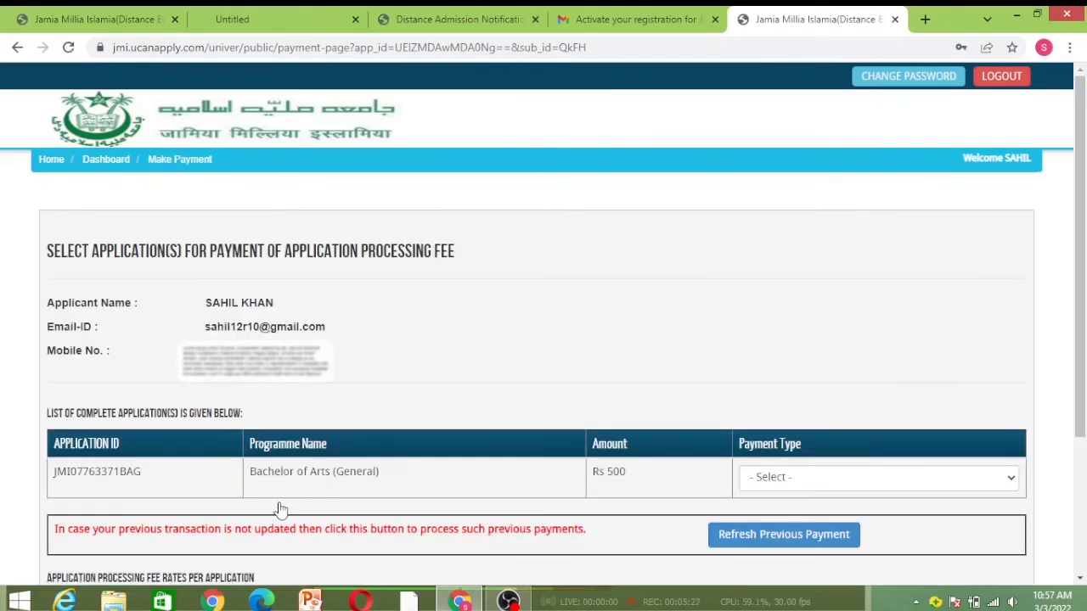
Pick ONLINE payment by Debit Card and continue to the Rs. 512.82 payment summary
{"action": "scroll", "coordinate": [404, 290], "scroll_direction": "down", "scroll_amount": 1}
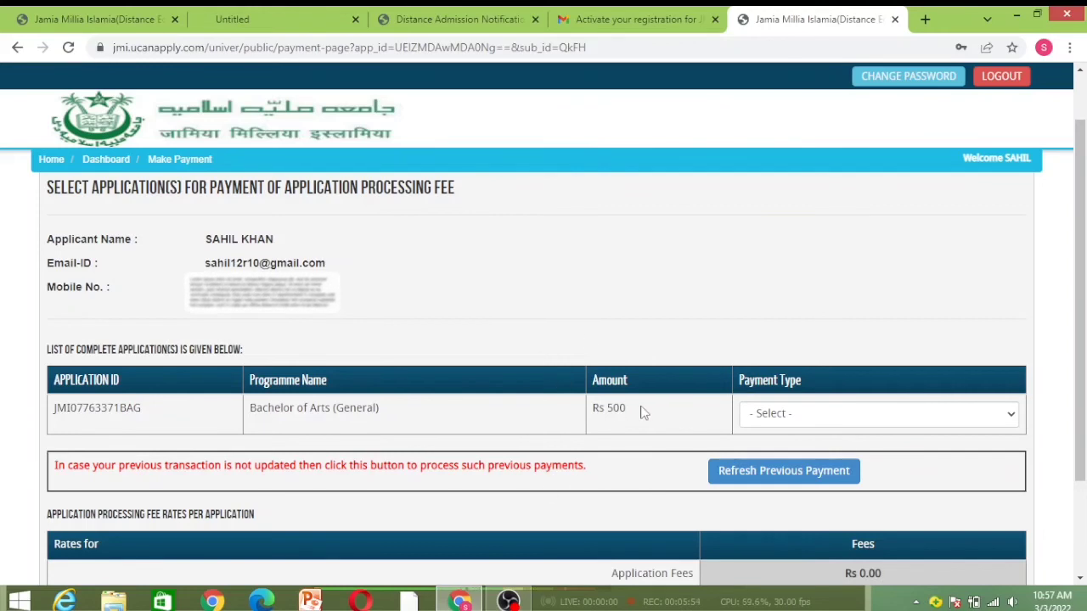
{"action": "left_click", "coordinate": [865, 417]}
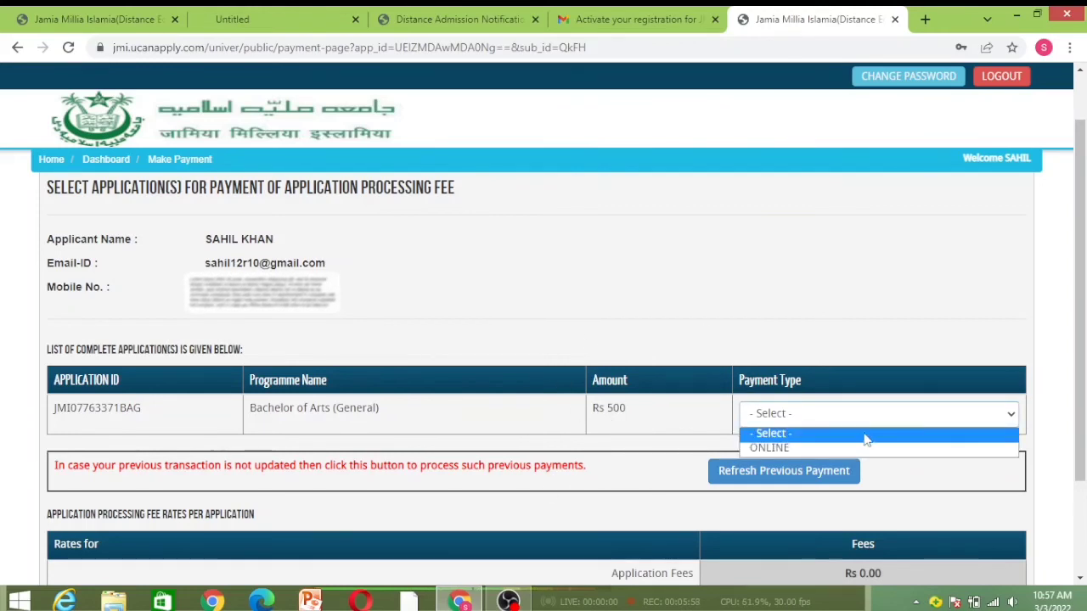
{"action": "left_click", "coordinate": [868, 448]}
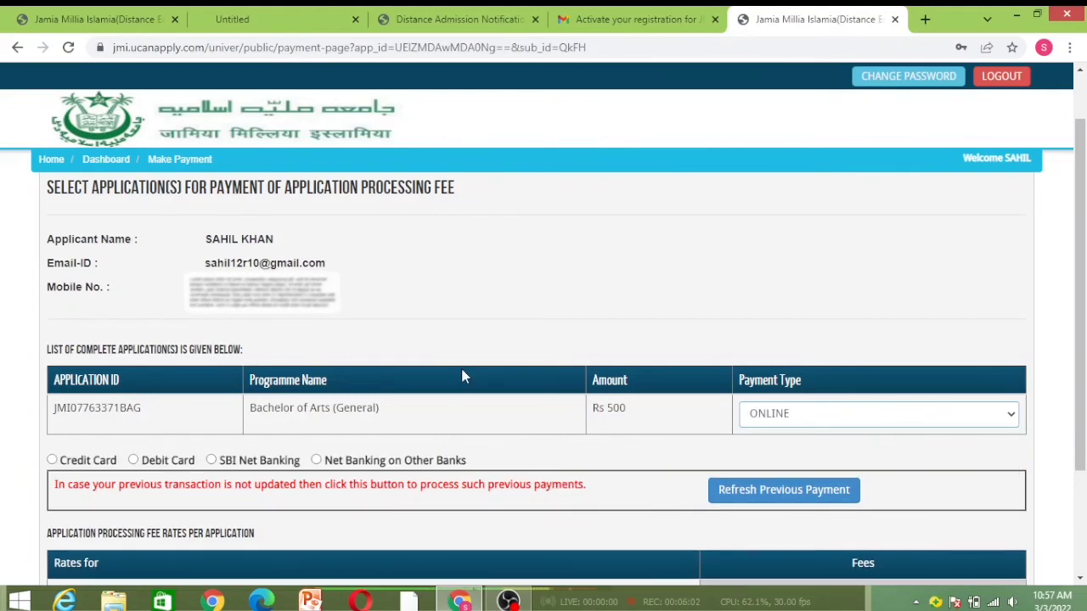
{"action": "left_click", "coordinate": [133, 460]}
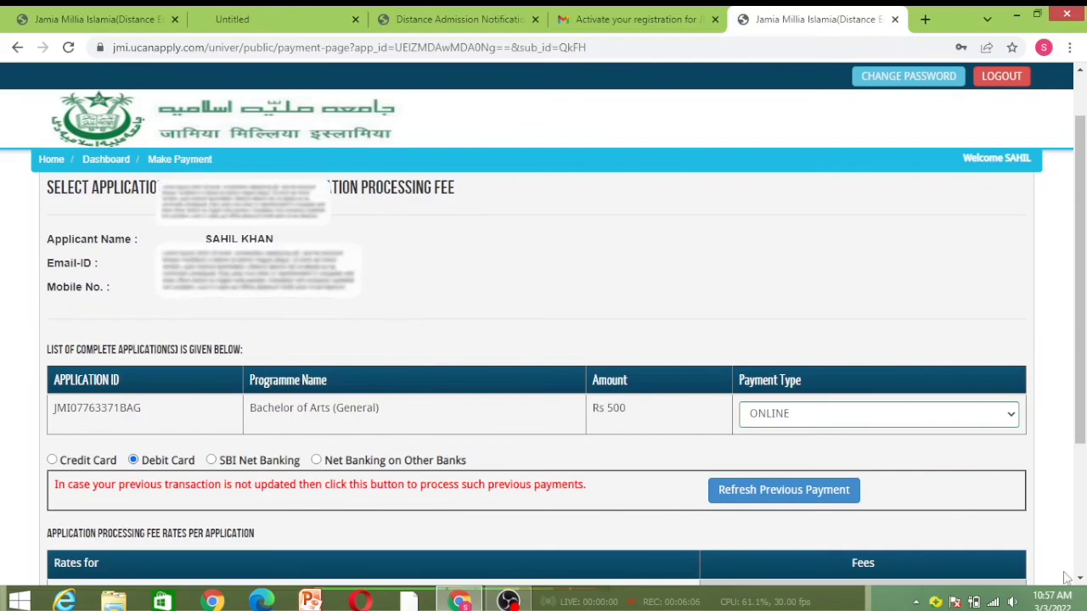
{"action": "scroll", "coordinate": [941, 507], "scroll_direction": "down", "scroll_amount": 1}
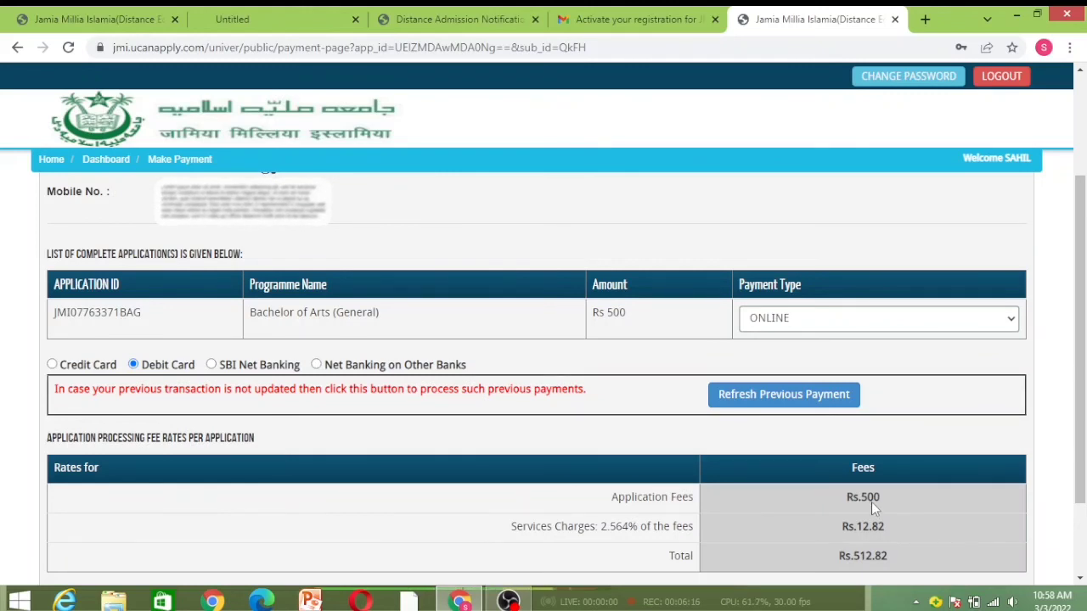
{"action": "left_click", "coordinate": [747, 399]}
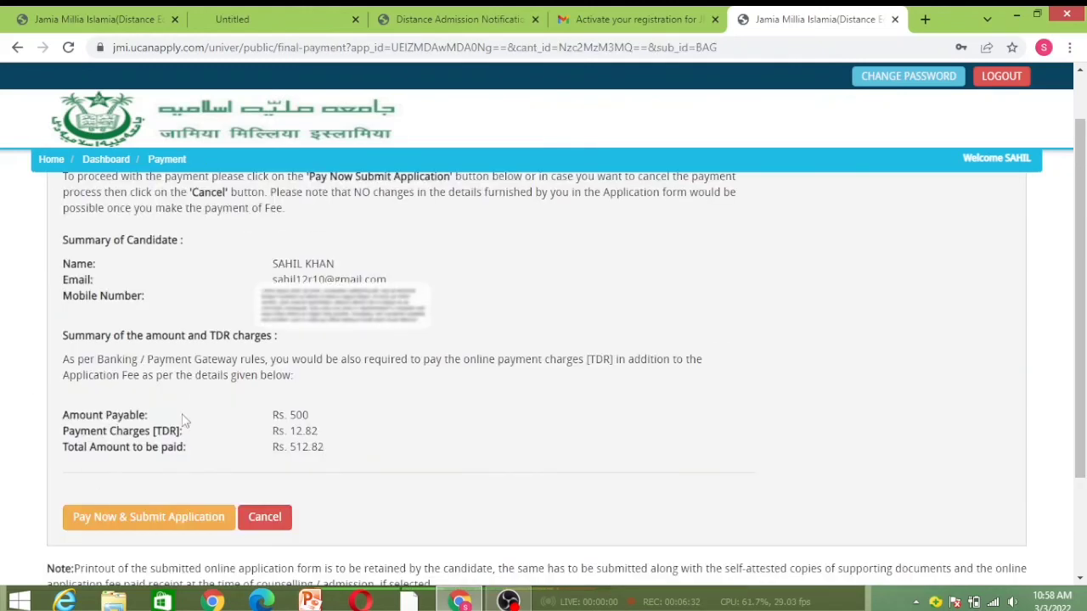
Use Pay Now & Submit Application to send the application to payment
{"action": "left_click", "coordinate": [170, 526]}
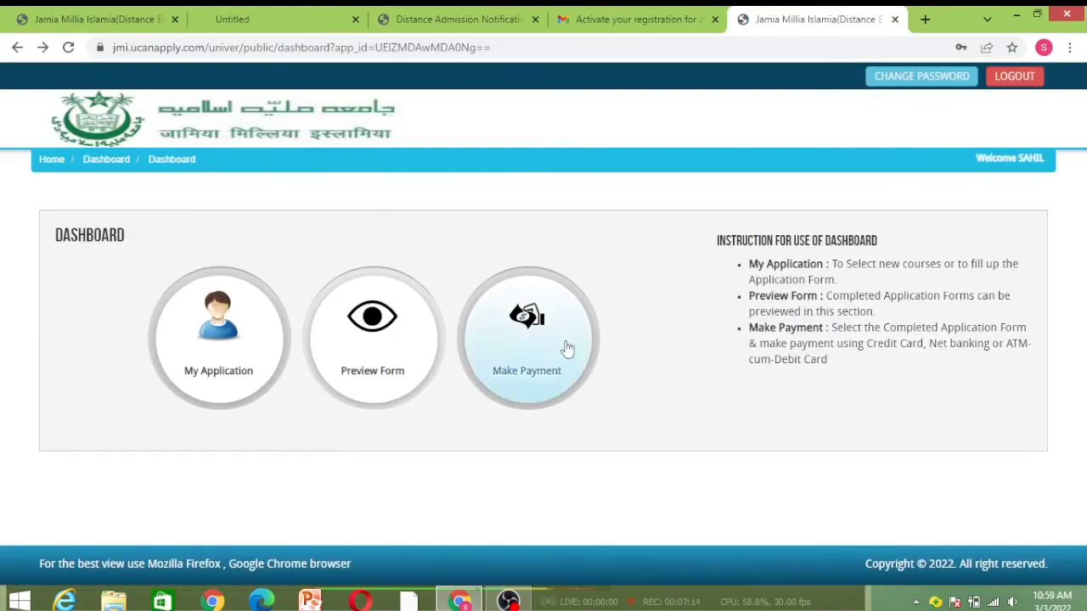
View the status via Preview Form, then open My Application and browse the Course Type options
{"action": "left_click", "coordinate": [355, 362]}
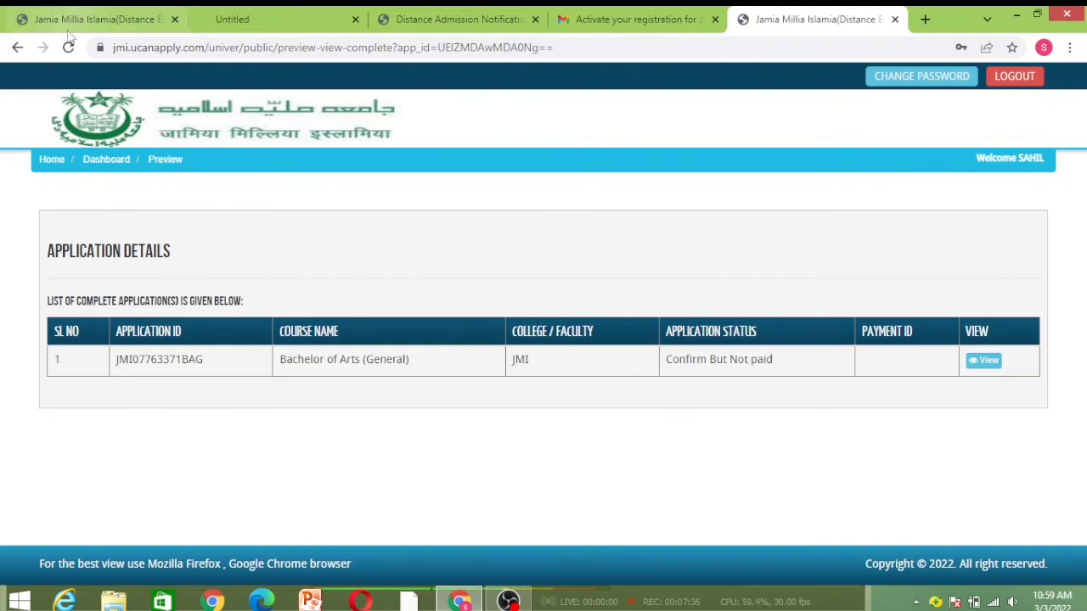
{"action": "left_click", "coordinate": [17, 47]}
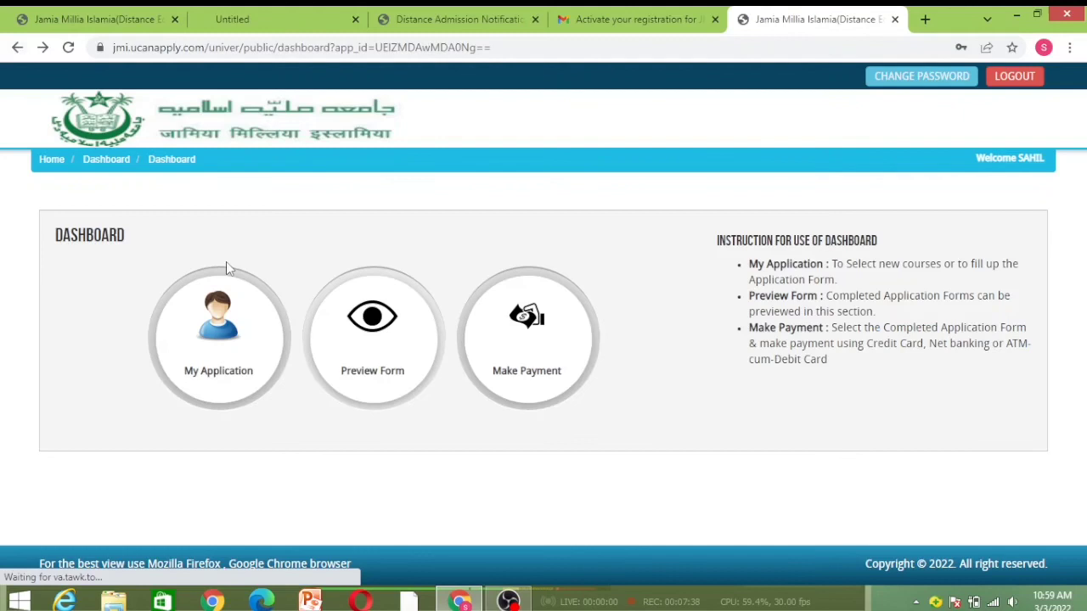
{"action": "left_click", "coordinate": [187, 379]}
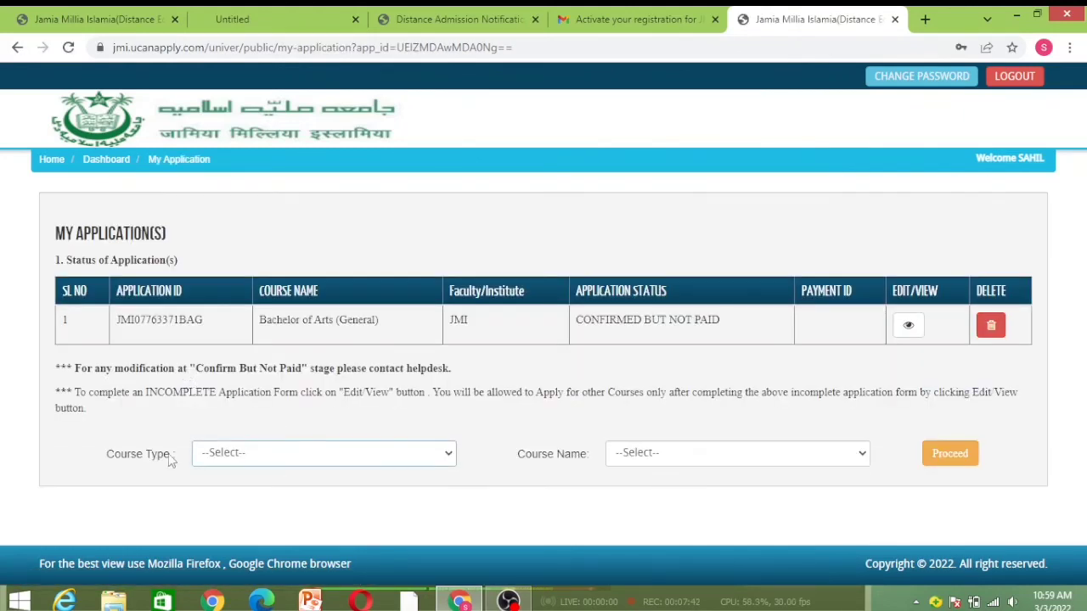
{"action": "left_click", "coordinate": [331, 453]}
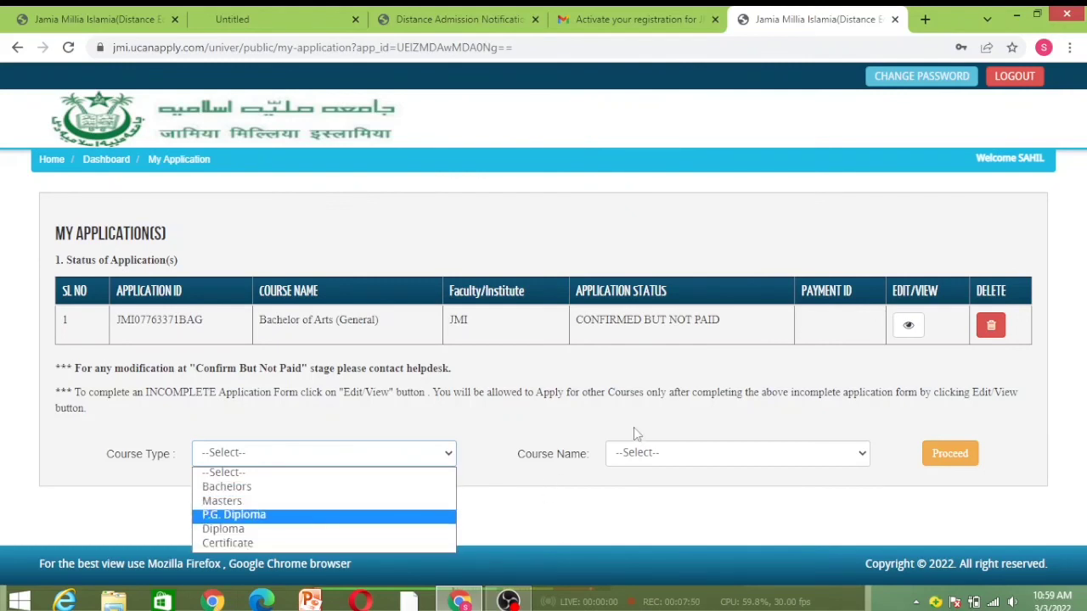
{"action": "left_click", "coordinate": [637, 497]}
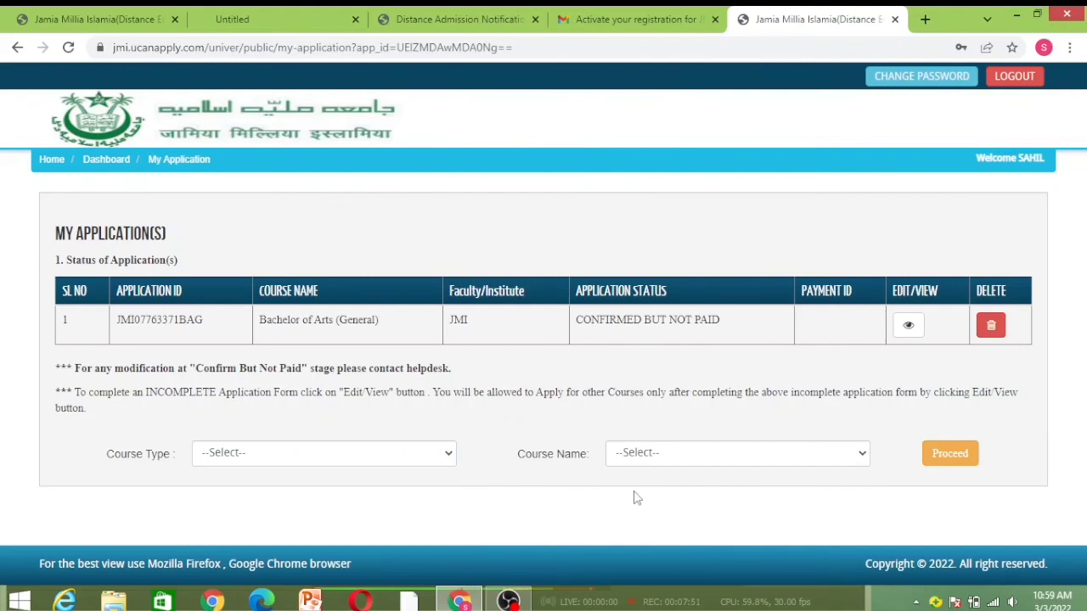
{"action": "left_click", "coordinate": [397, 452]}
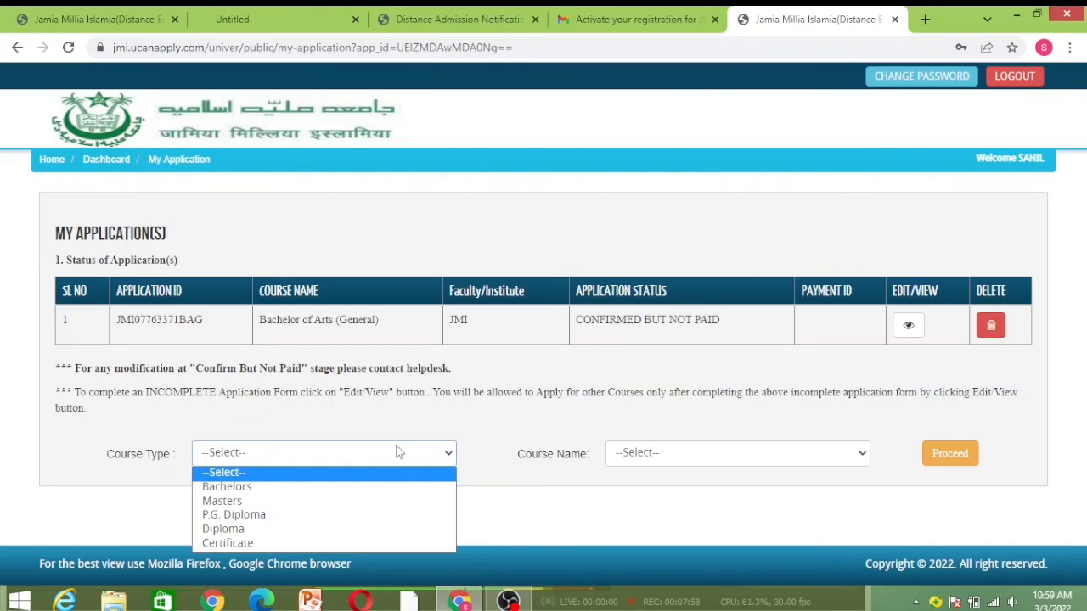